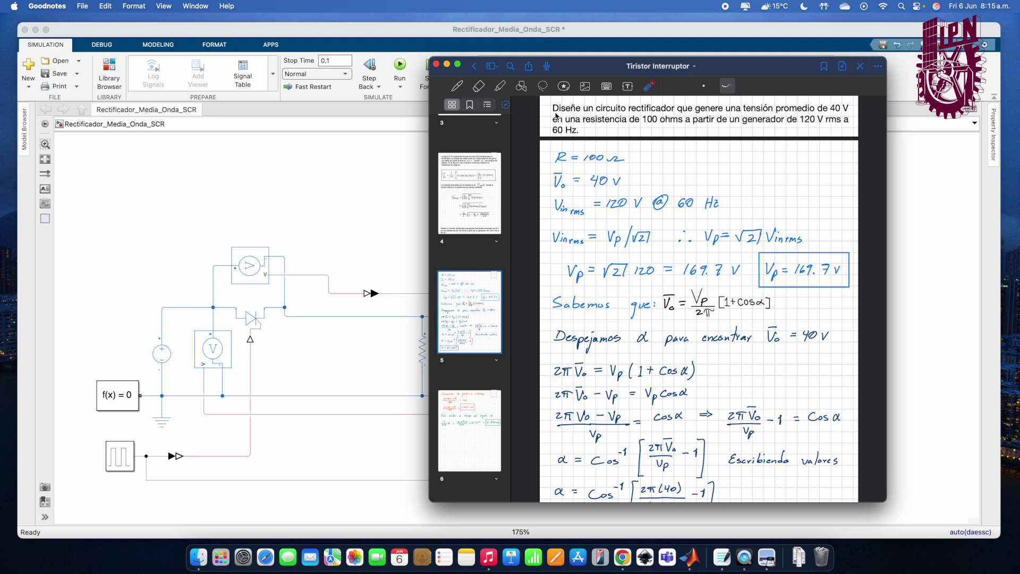
# Step: Move the solution notes window off the Simulink circuit and review the problem statement, given data and peak-voltage calculation
pyautogui.scroll(1, 556, 115)
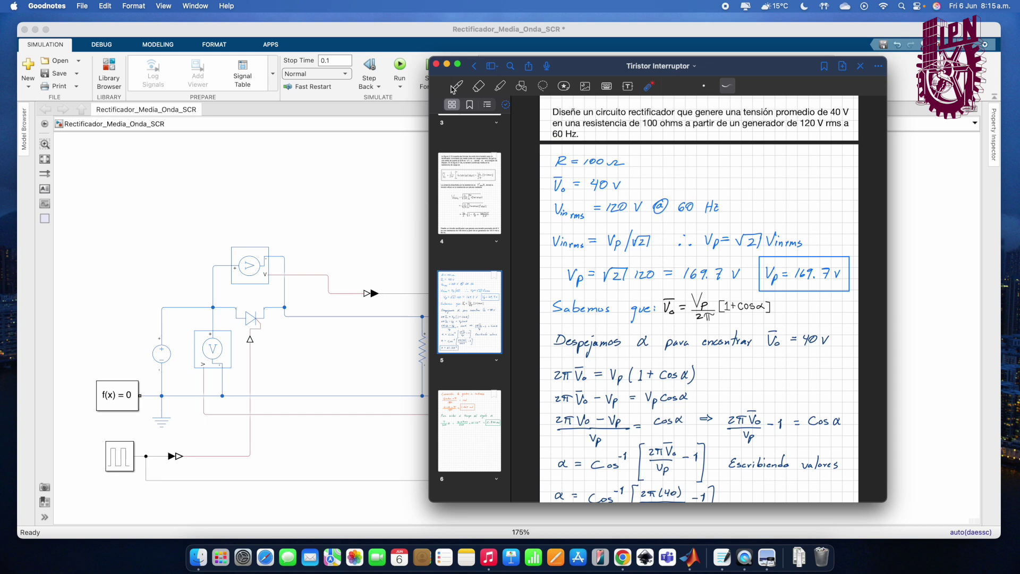
pyautogui.moveTo(578, 66); pyautogui.dragTo(679, 68)
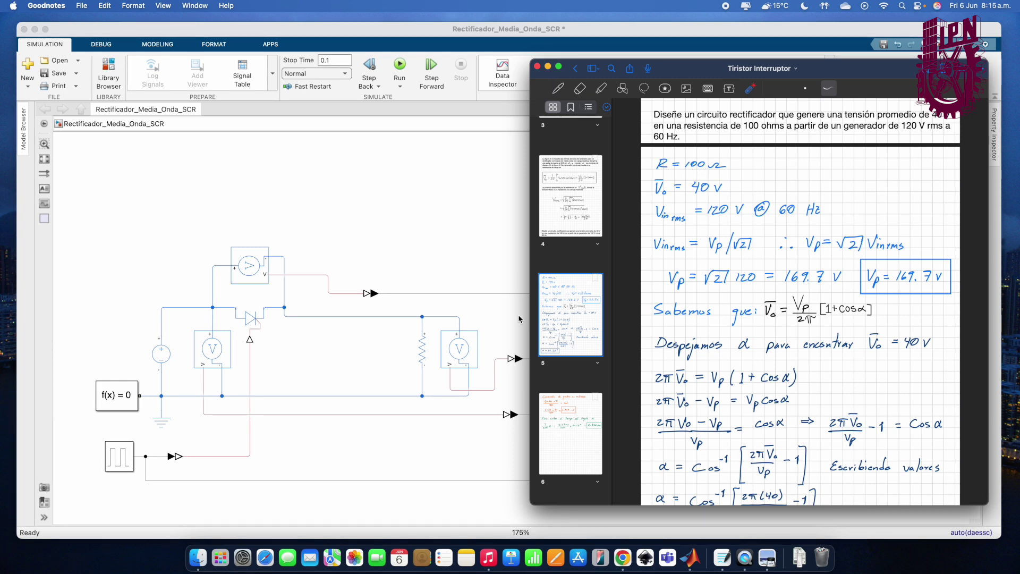
pyautogui.scroll(-2, 719, 197)
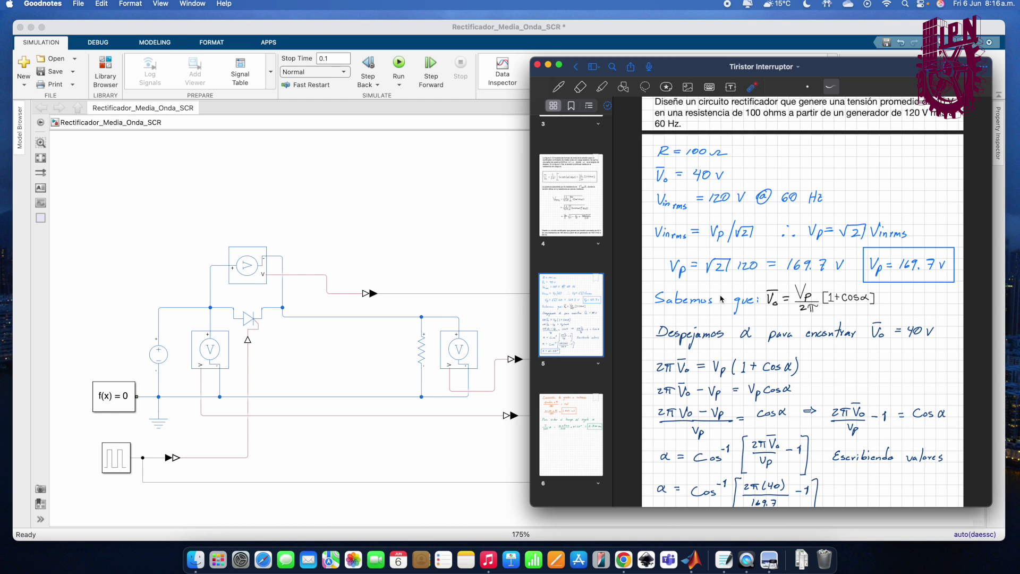
pyautogui.scroll(-3, 722, 300)
pyautogui.scroll(-5, 722, 300)
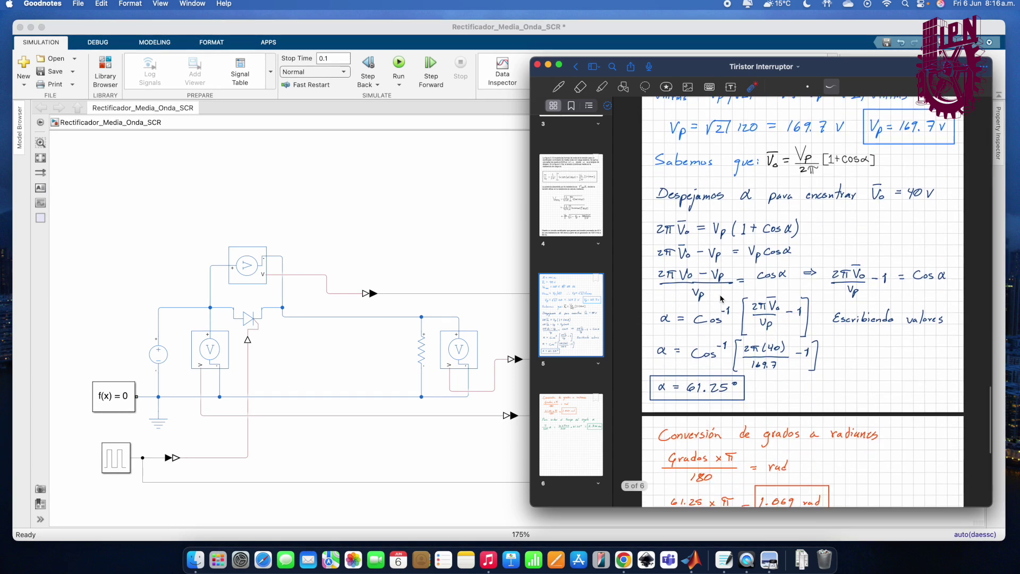
pyautogui.scroll(-1, 721, 299)
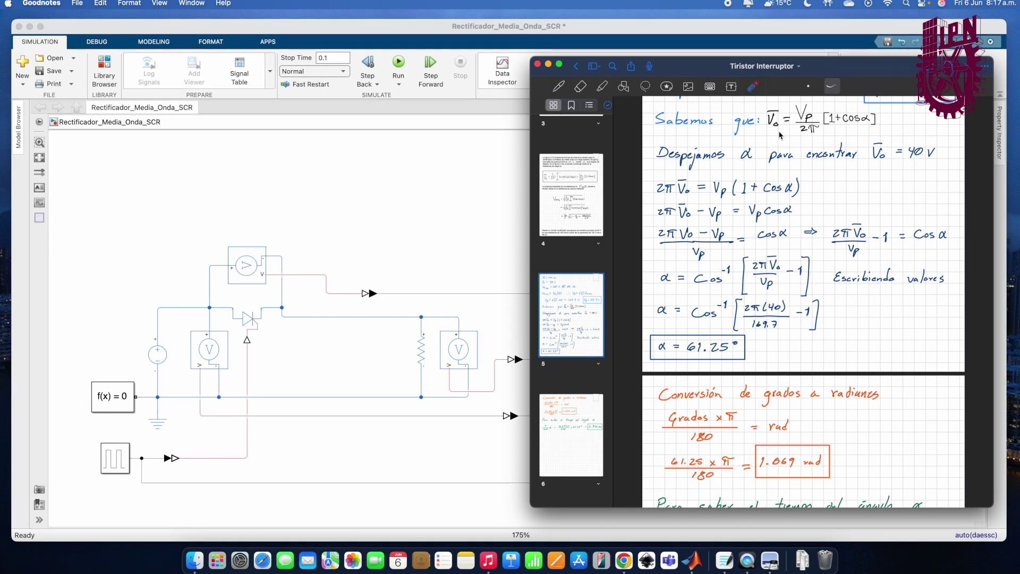
# Step: Examine the average-voltage formula, its given values and the algebra that solves it for the firing angle α
pyautogui.scroll(2, 781, 144)
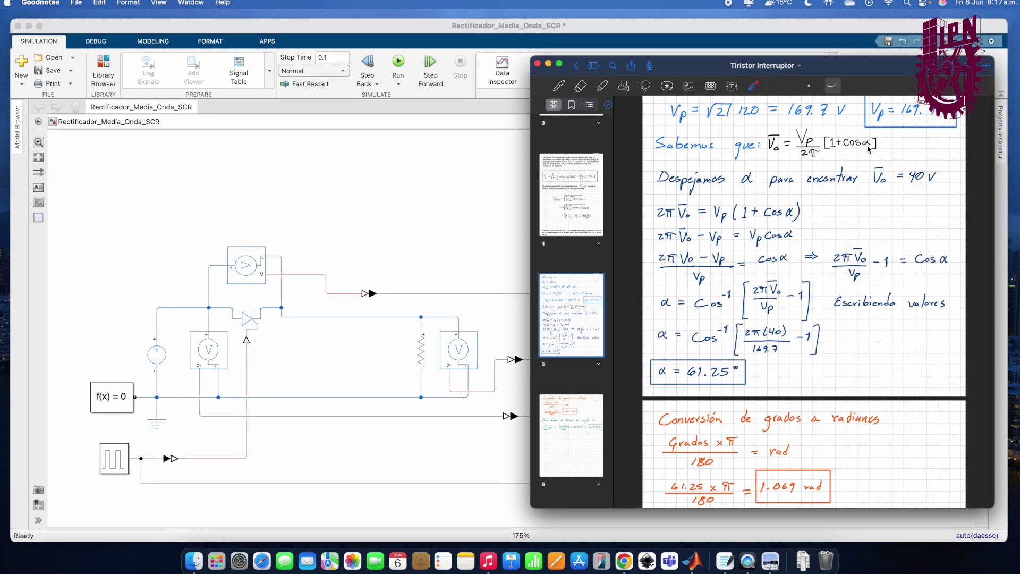
pyautogui.scroll(1, 835, 160)
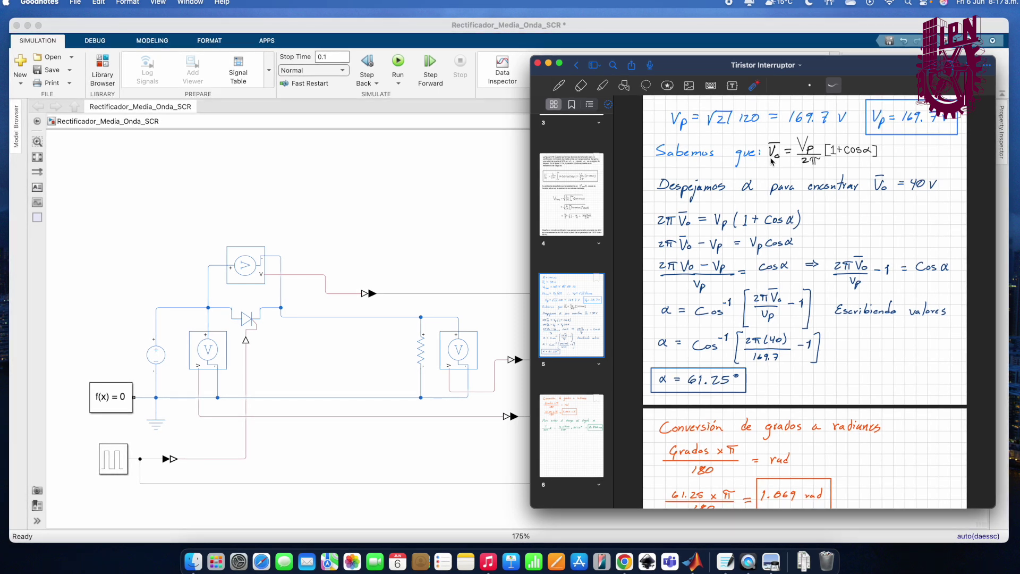
pyautogui.scroll(5, 775, 162)
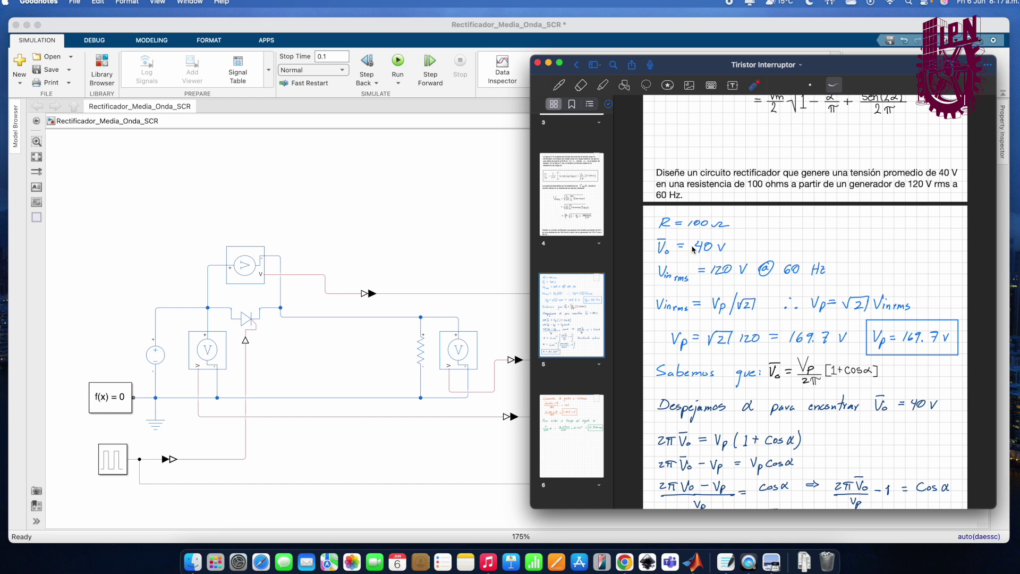
pyautogui.scroll(-2, 855, 250)
pyautogui.scroll(-4, 865, 251)
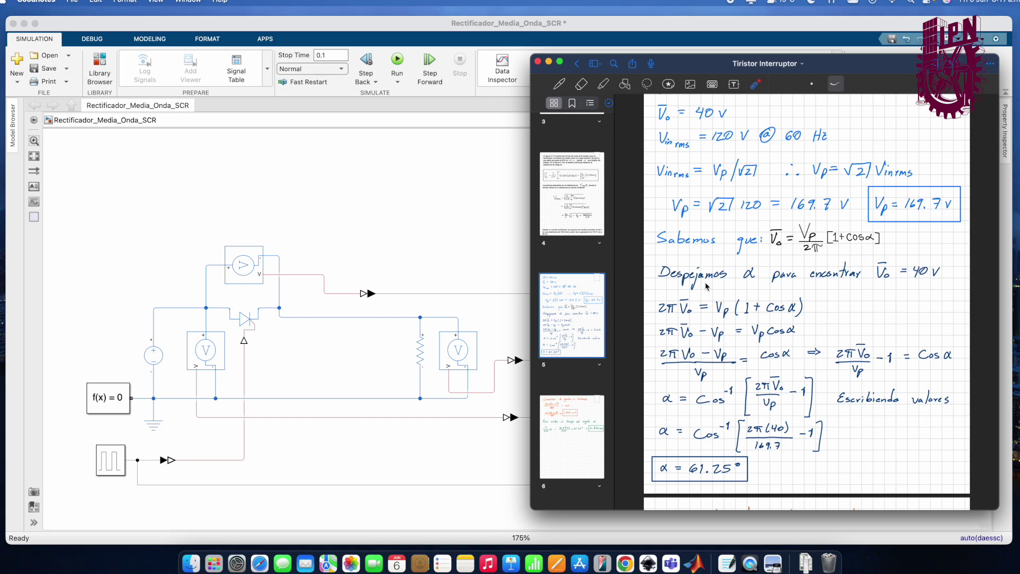
pyautogui.scroll(-10, 706, 286)
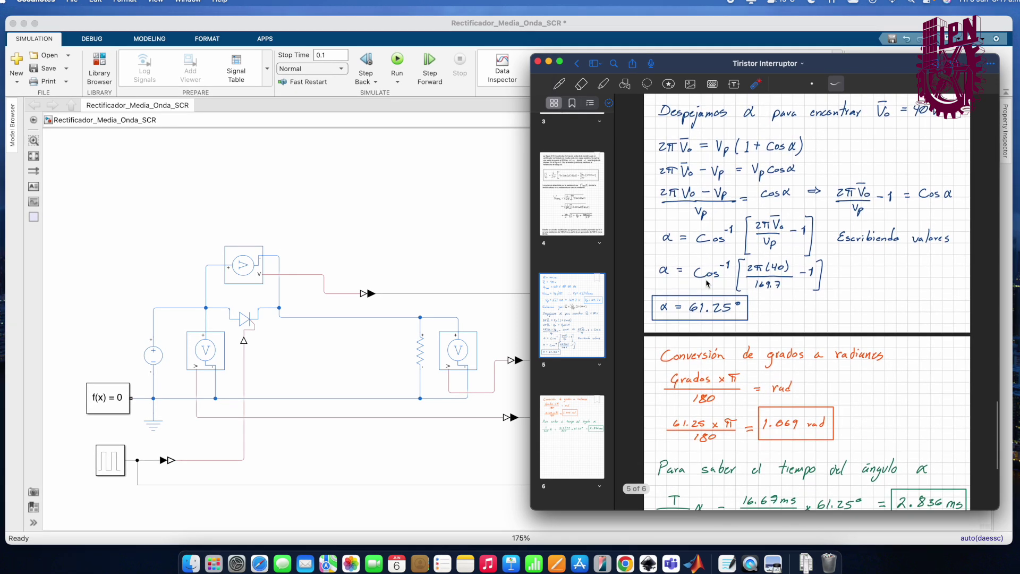
pyautogui.scroll(5, 833, 120)
pyautogui.scroll(-1, 820, 135)
pyautogui.scroll(5, 811, 159)
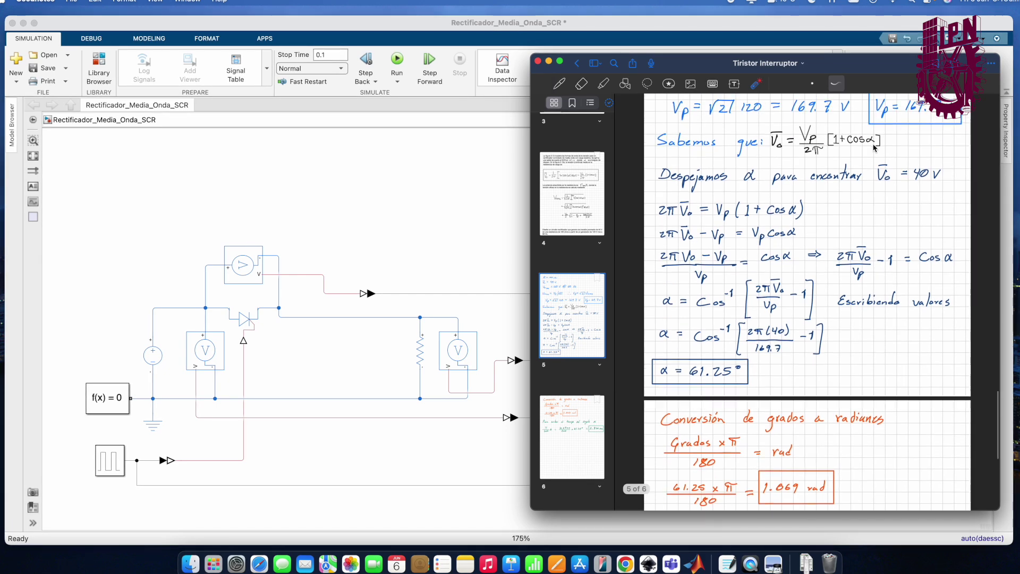
pyautogui.scroll(-10, 804, 173)
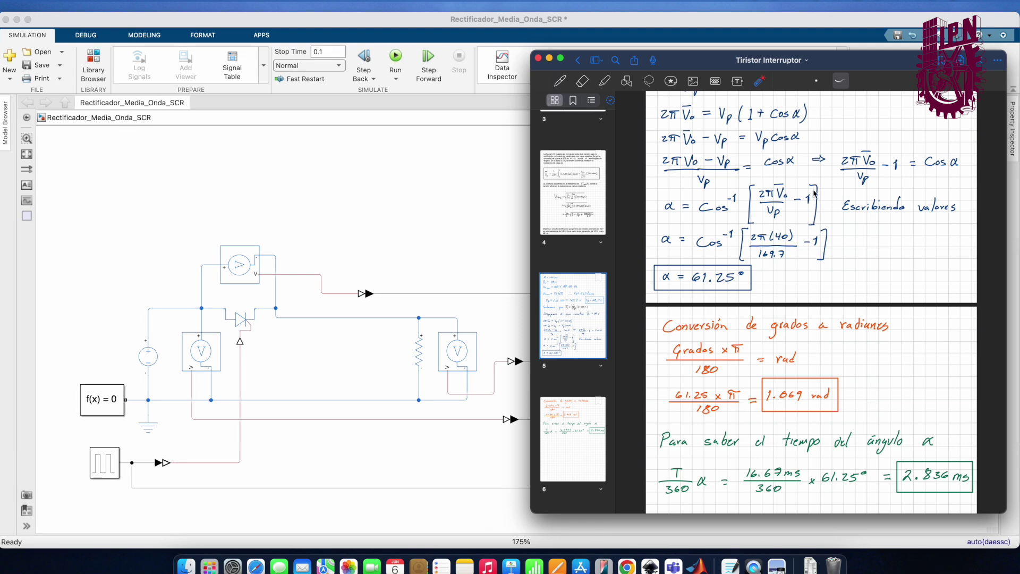
# Step: Check the numeric substitution into the inverse-cosine expression for α against the average-voltage formula
pyautogui.scroll(5, 668, 214)
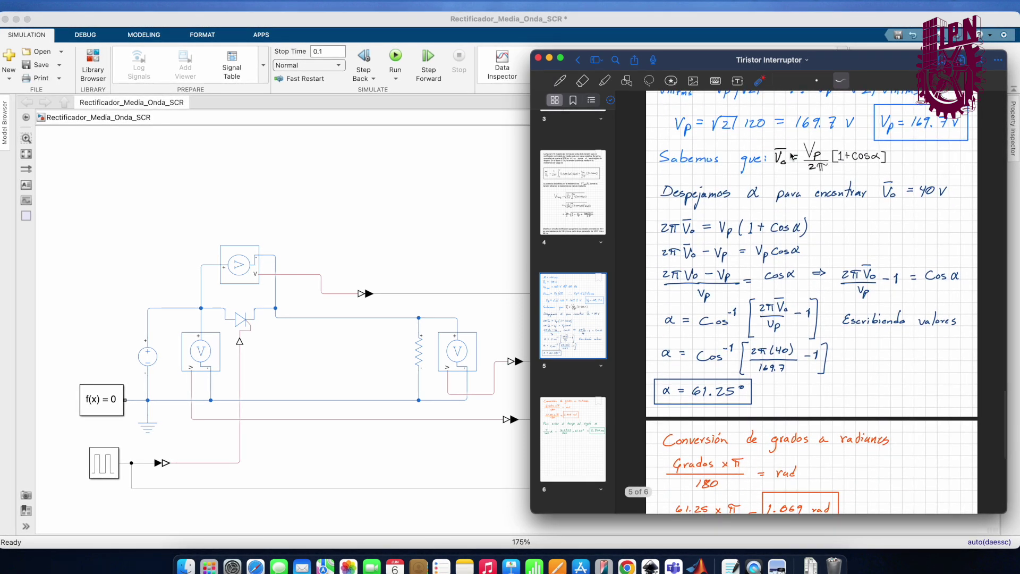
pyautogui.scroll(-6, 744, 211)
pyautogui.scroll(-2, 744, 211)
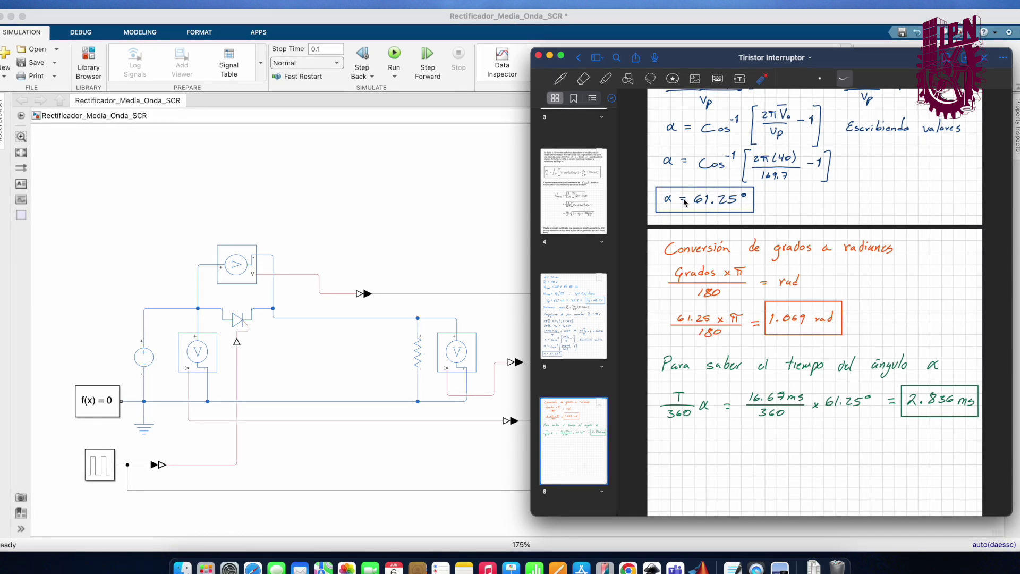
pyautogui.scroll(5, 684, 201)
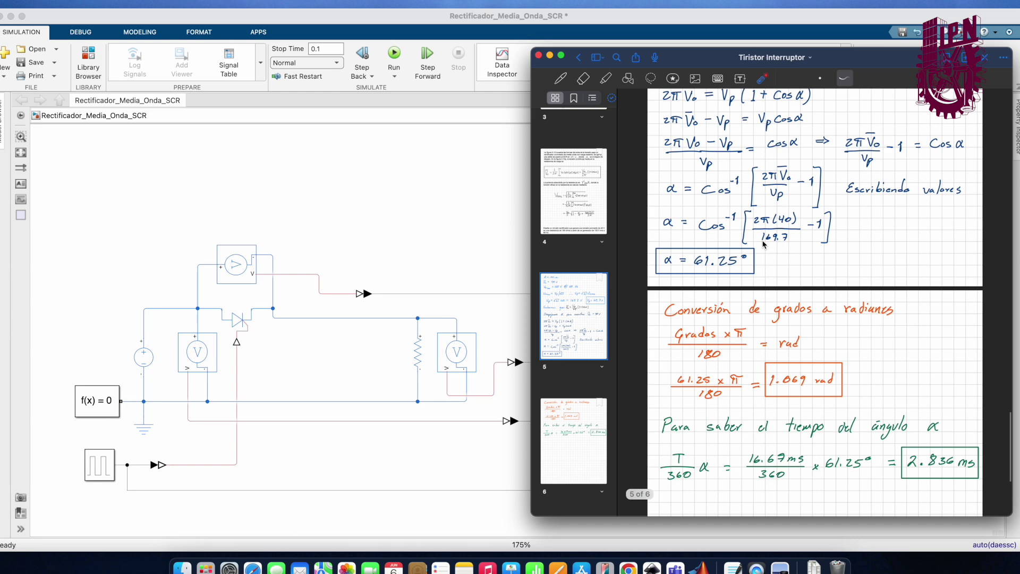
pyautogui.scroll(2, 784, 249)
pyautogui.scroll(1, 784, 249)
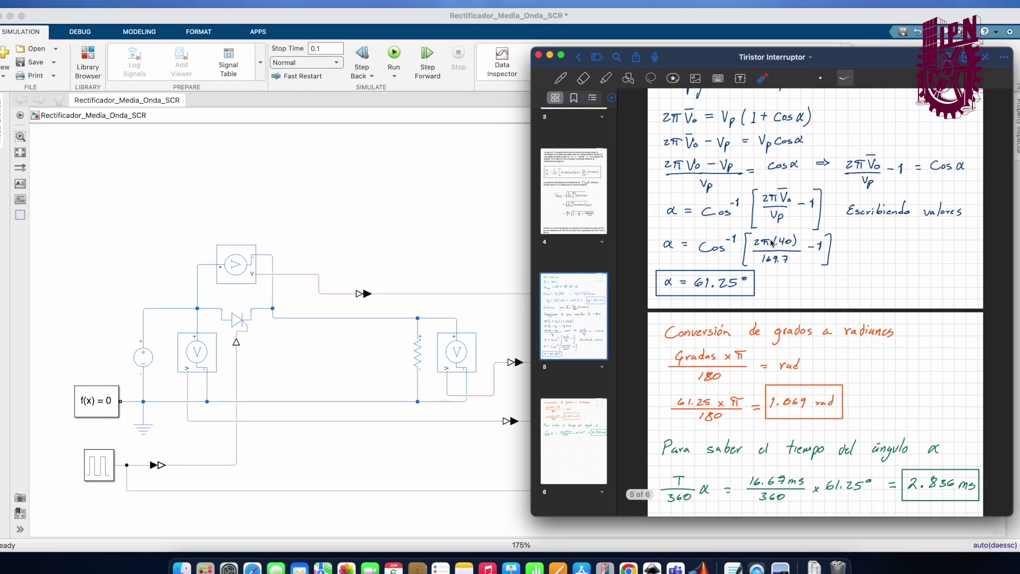
pyautogui.scroll(-6, 772, 243)
pyautogui.scroll(3, 695, 239)
pyautogui.scroll(3, 701, 242)
pyautogui.scroll(-2, 722, 246)
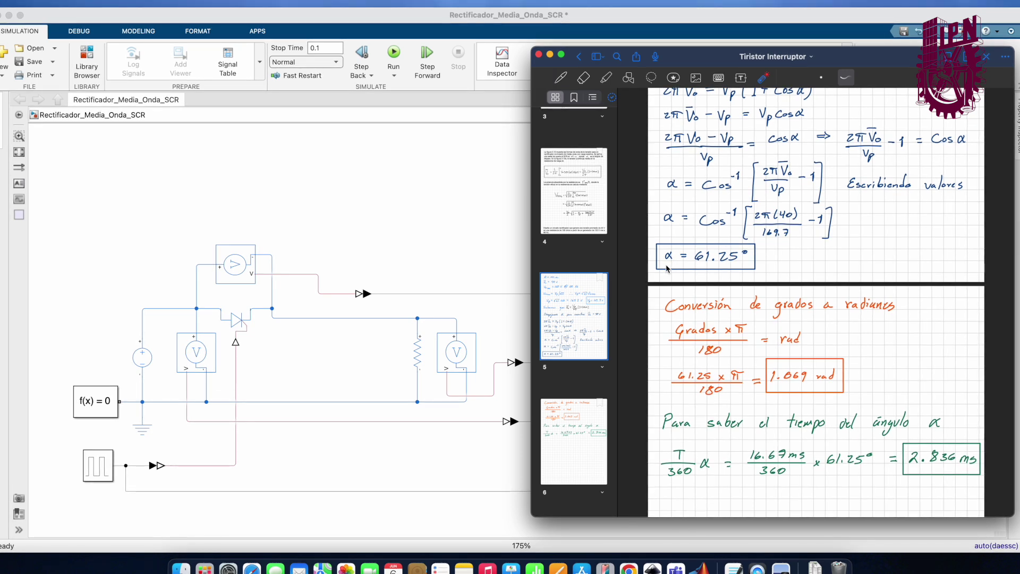
# Step: Review the conversion of the firing angle to radians and to delay time alongside the derivation
pyautogui.scroll(-10, 666, 269)
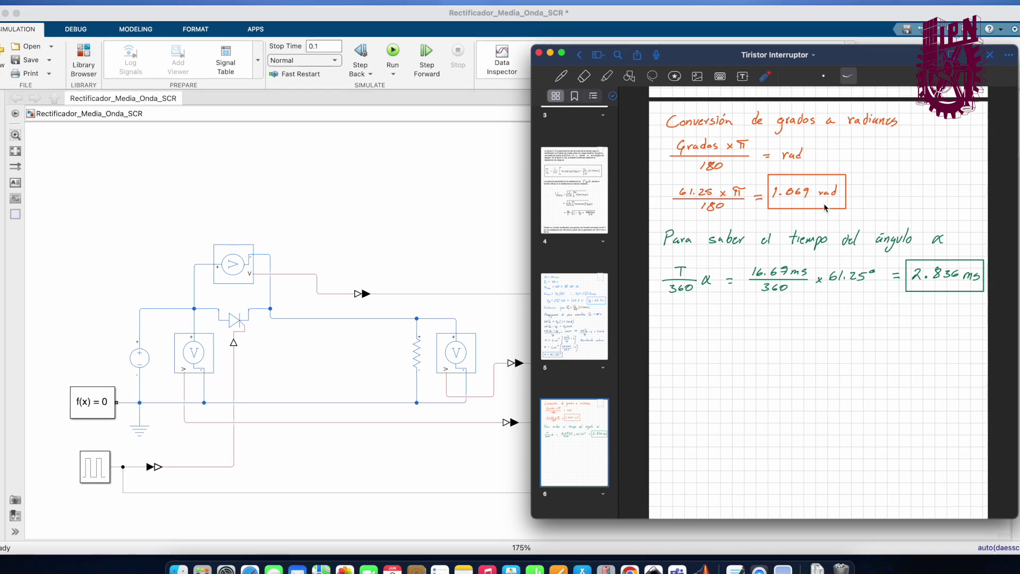
pyautogui.scroll(5, 784, 217)
pyautogui.scroll(4, 784, 217)
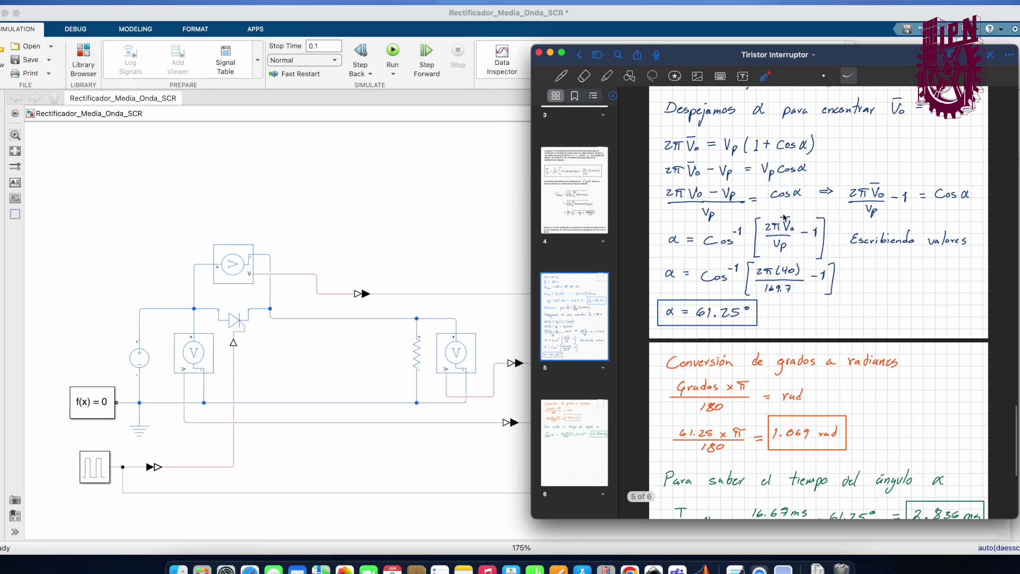
pyautogui.scroll(-6, 784, 217)
pyautogui.scroll(2, 784, 217)
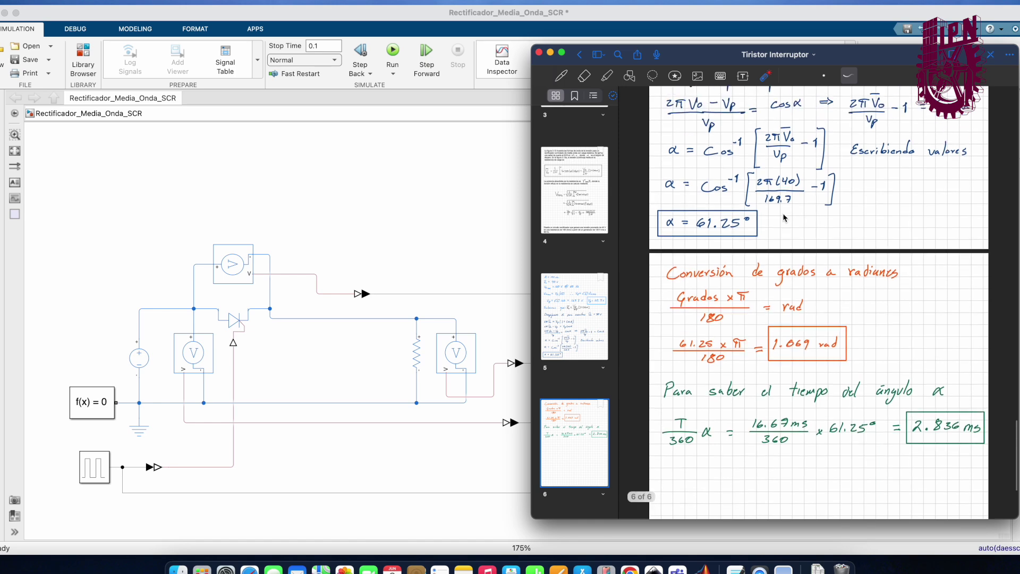
pyautogui.scroll(4, 717, 376)
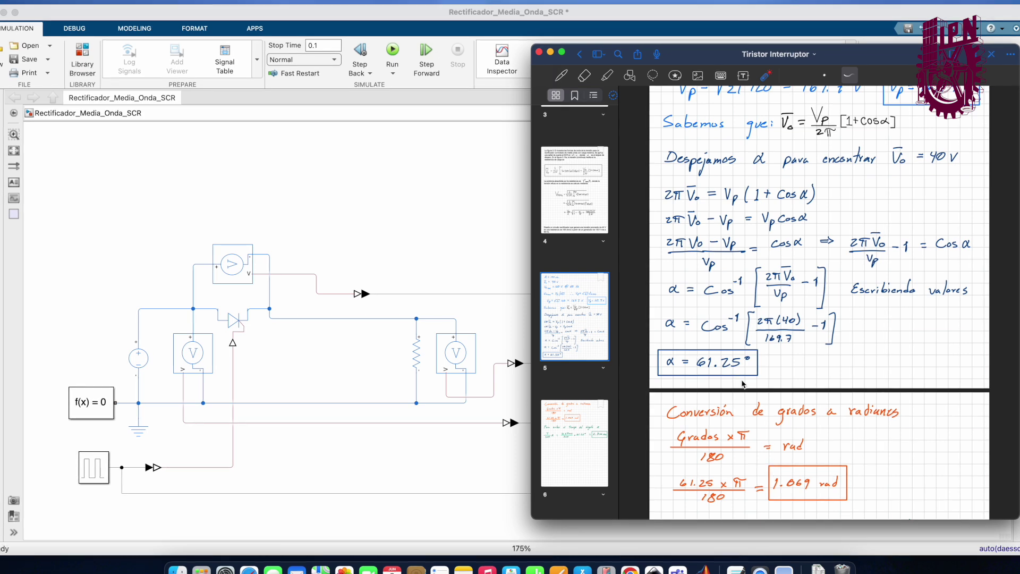
pyautogui.scroll(8, 742, 383)
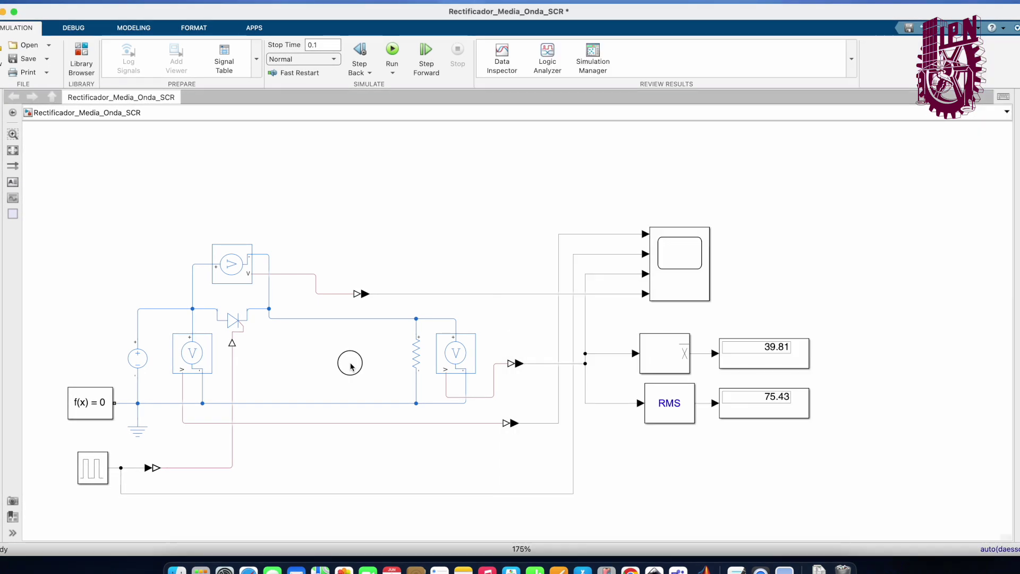
# Step: Switch to the Simulink model Rectificador_Media_Onda_SCR and look over the half-wave rectifier circuit
pyautogui.click(349, 363)
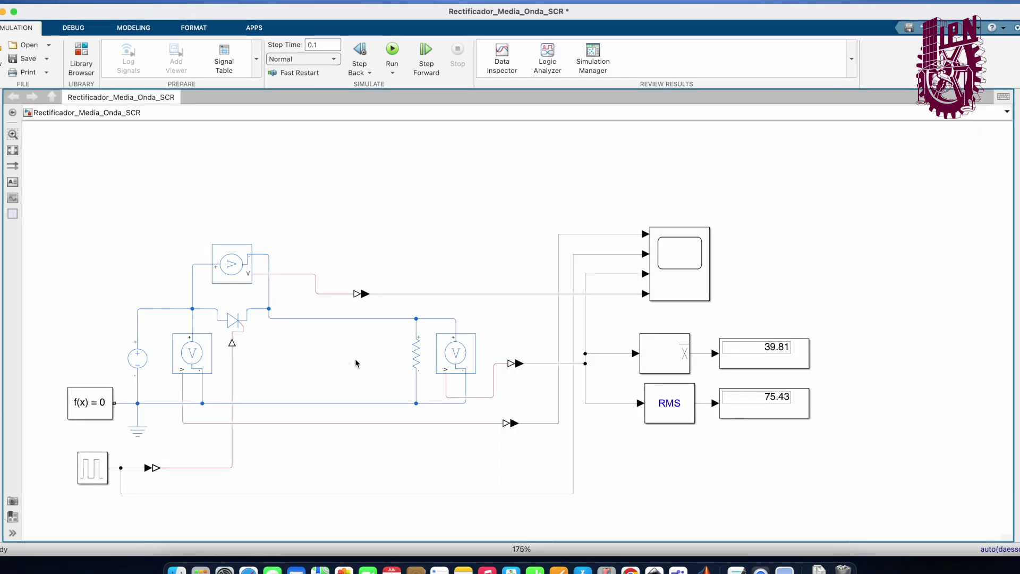
pyautogui.scroll(1, 229, 381)
pyautogui.click(145, 366)
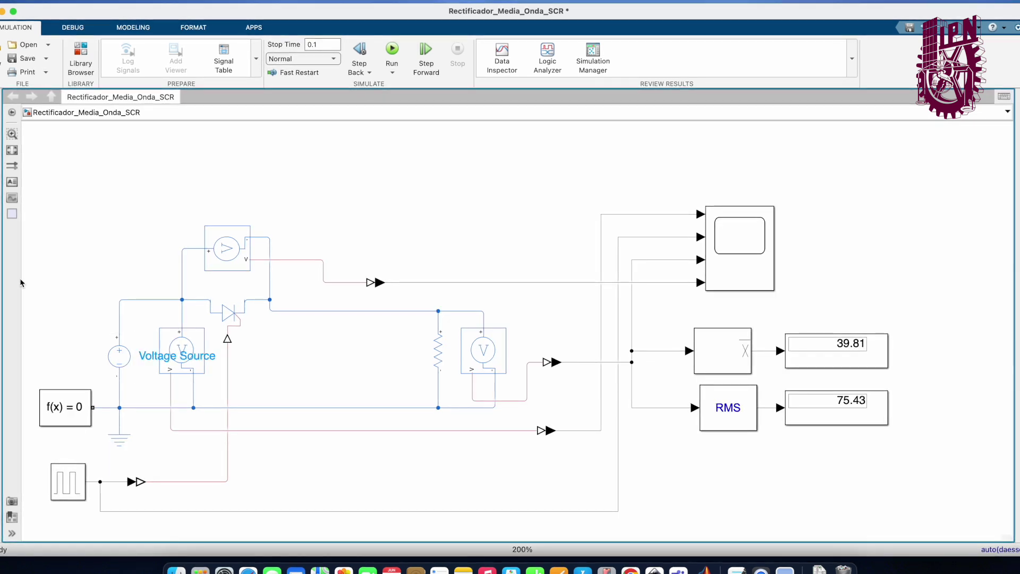
pyautogui.click(51, 292)
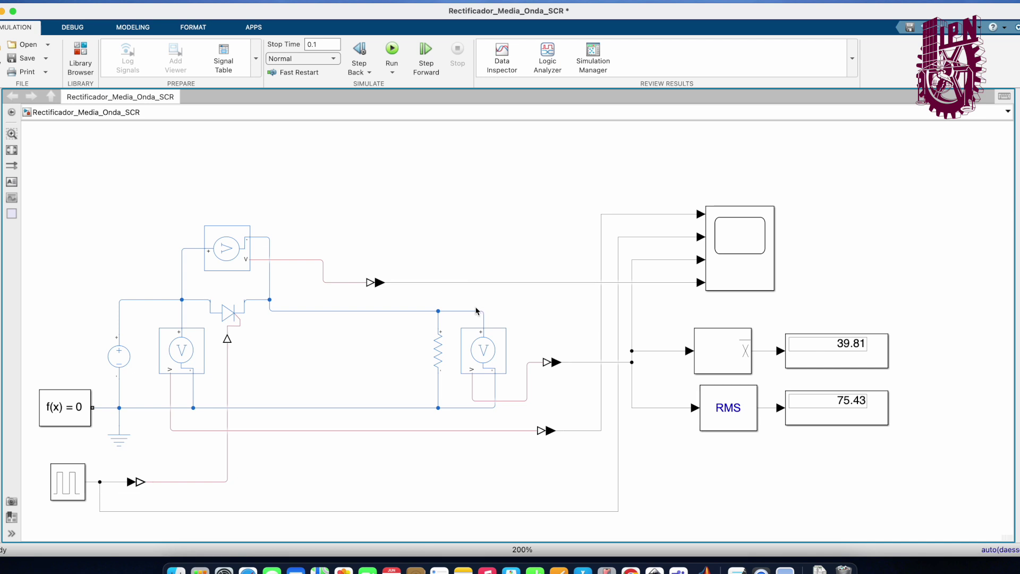
pyautogui.click(117, 448)
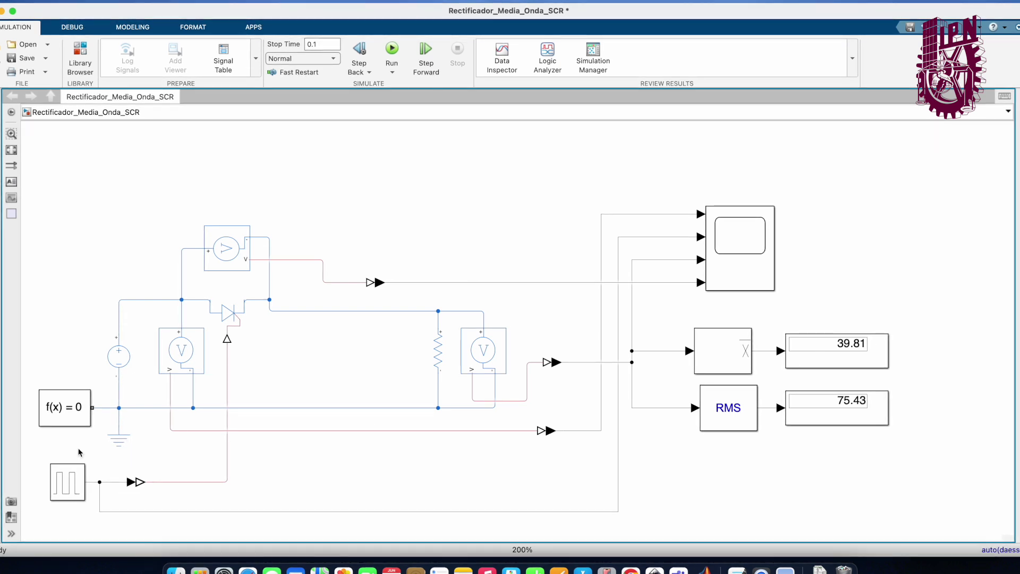
# Step: Inspect the voltage source's AC peak amplitude and frequency in its block parameters, leaving the dialog closed
pyautogui.click(127, 363)
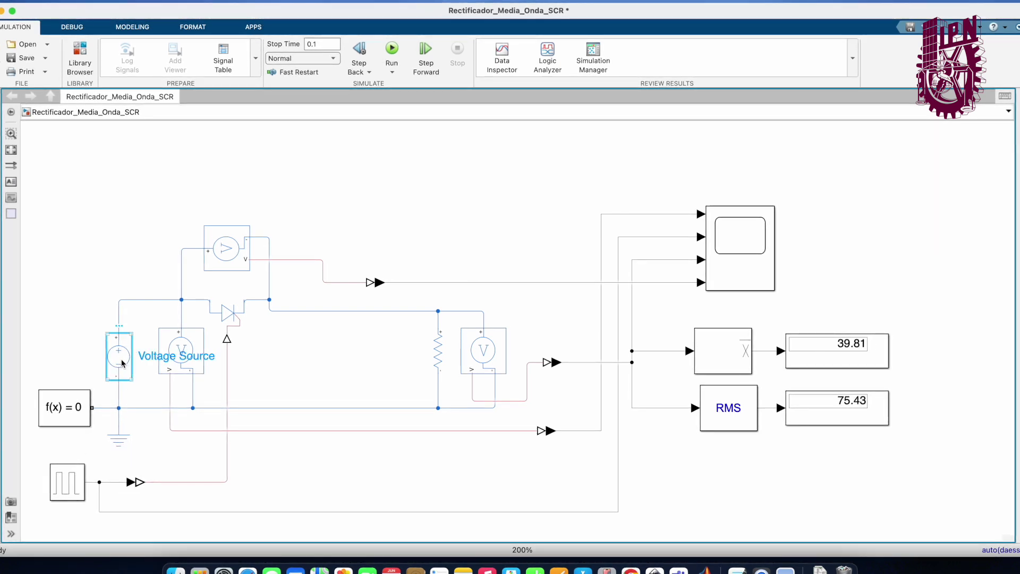
pyautogui.doubleClick(116, 363)
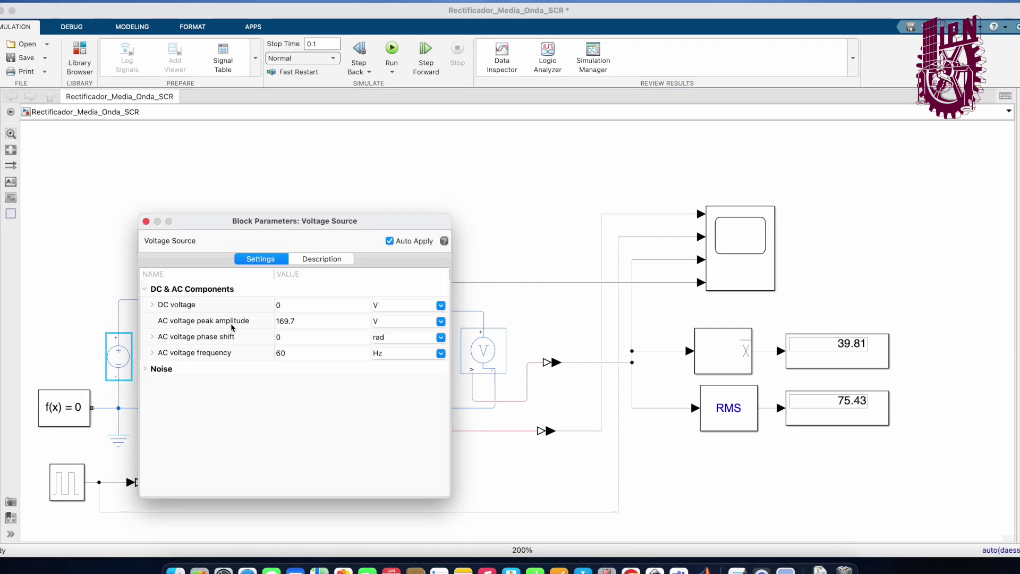
pyautogui.doubleClick(294, 321)
pyautogui.click(183, 325)
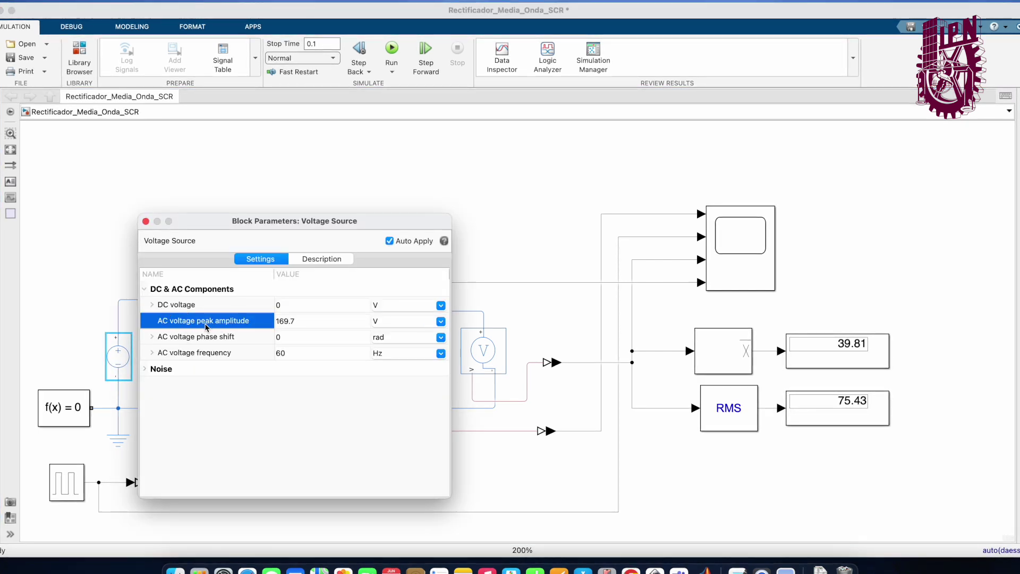
pyautogui.doubleClick(319, 326)
pyautogui.click(330, 326)
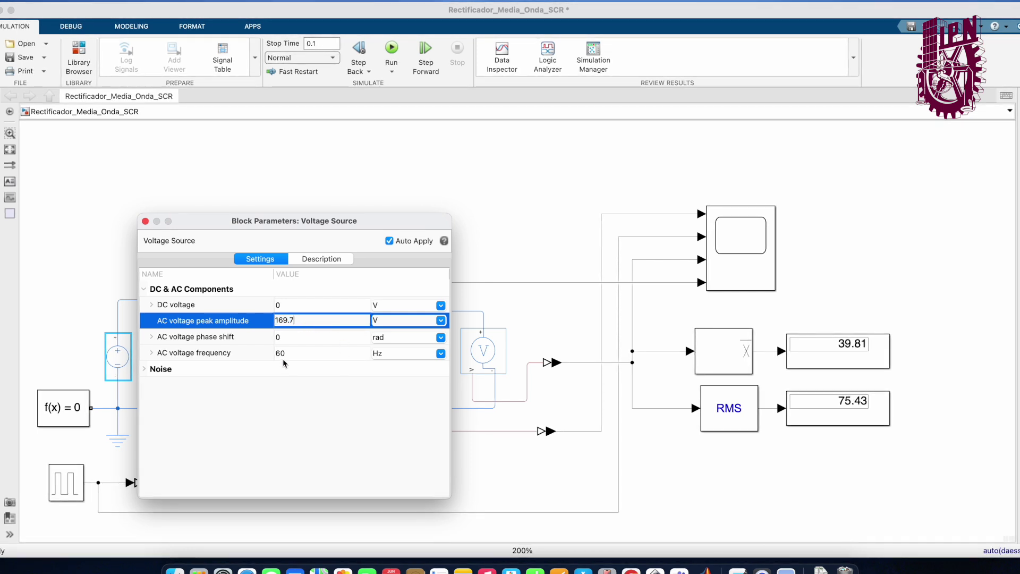
pyautogui.click(313, 356)
pyautogui.click(329, 353)
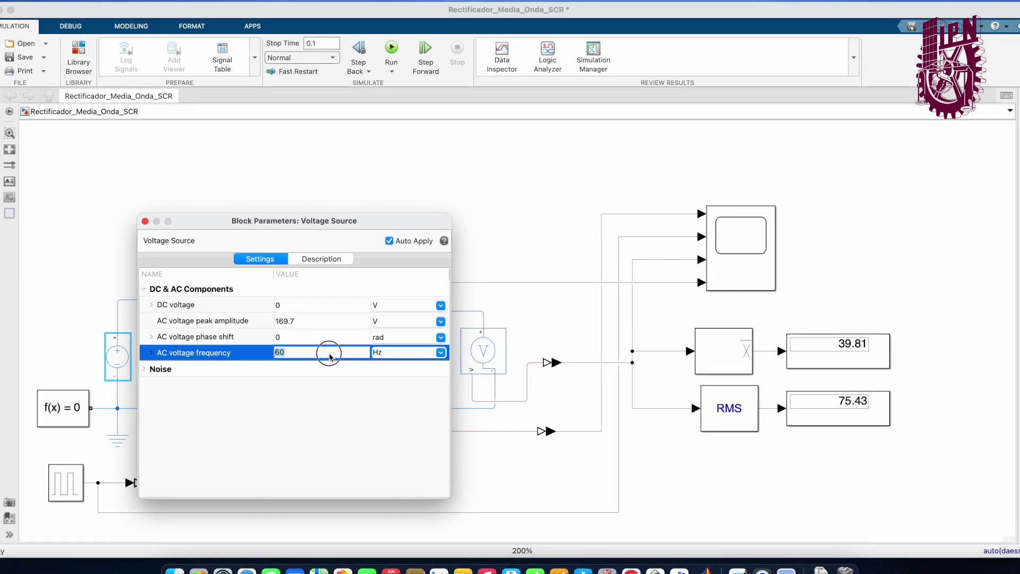
pyautogui.click(145, 222)
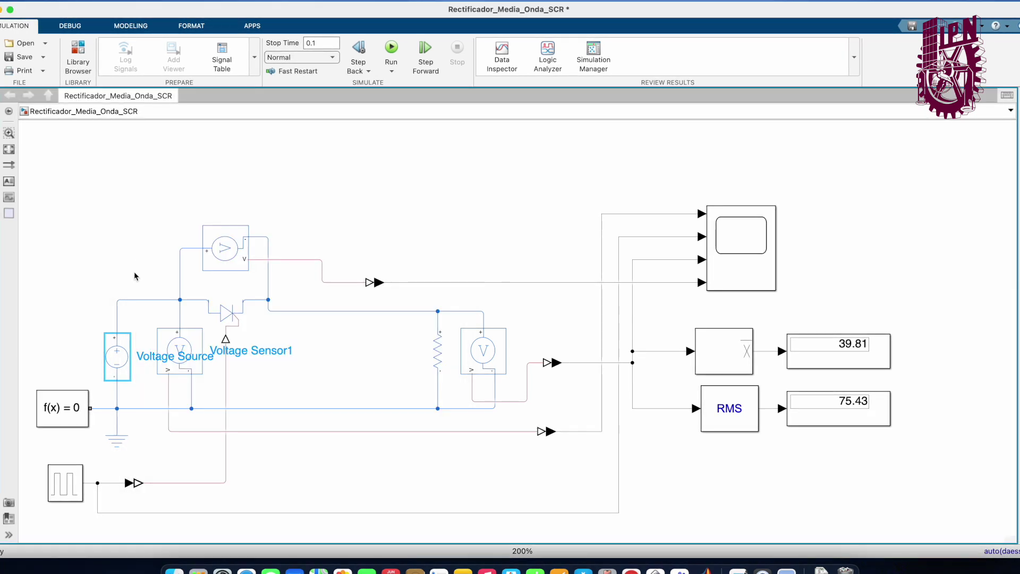
# Step: Check the load resistor's resistance in its block parameters and select the voltage sensor across the source
pyautogui.click(435, 357)
pyautogui.doubleClick(435, 359)
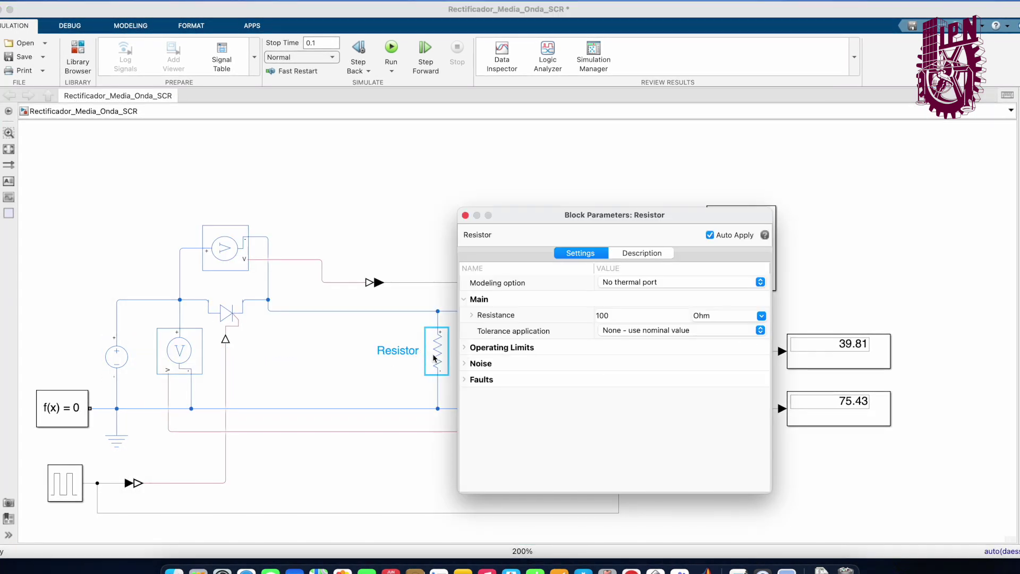
pyautogui.click(628, 317)
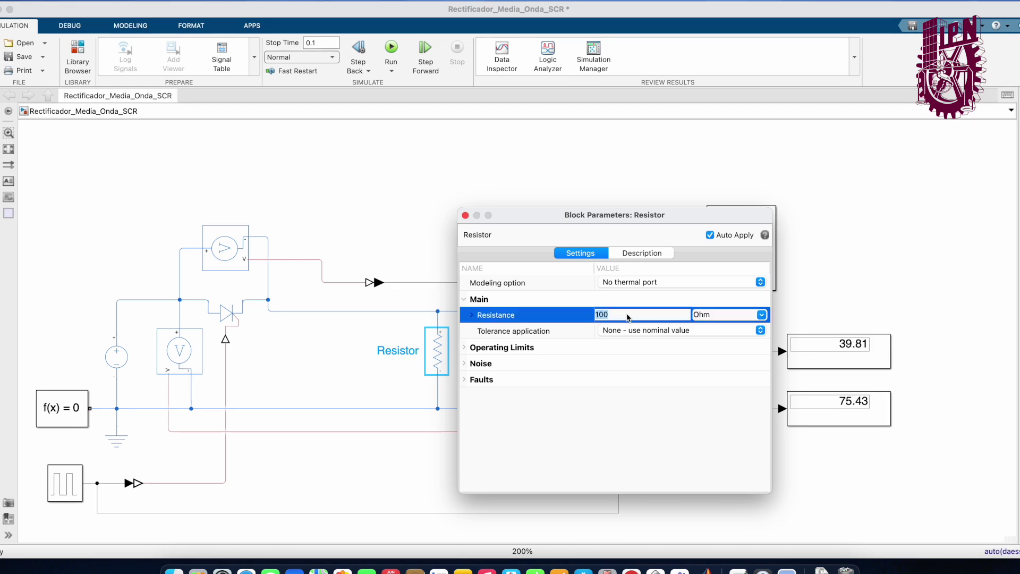
pyautogui.click(465, 215)
pyautogui.click(319, 173)
pyautogui.click(164, 346)
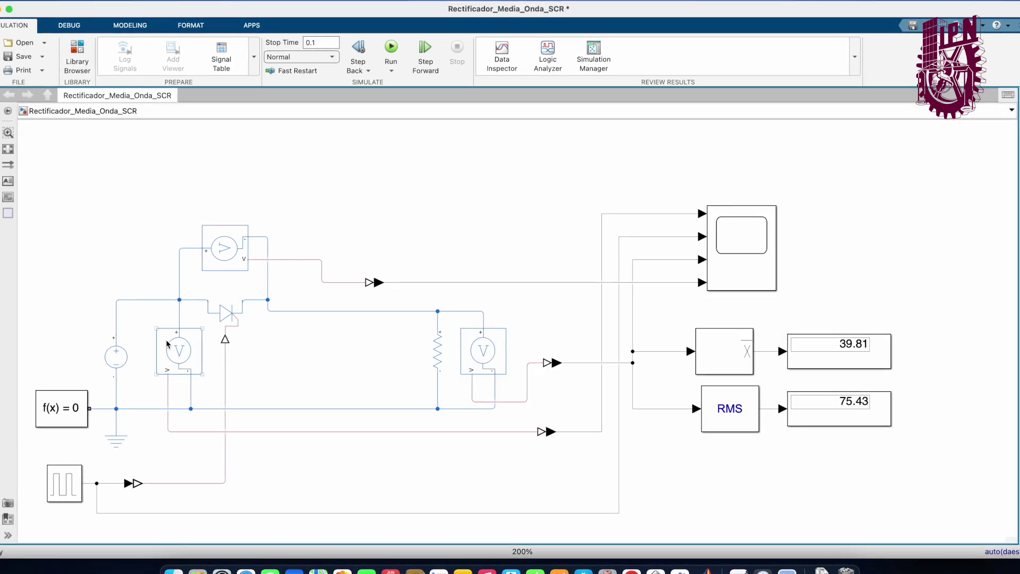
# Step: Inspect the thyristor's forward voltage, on-state resistance, gate trigger voltage and holding current in its block parameters, leaving the dialog closed
pyautogui.doubleClick(225, 317)
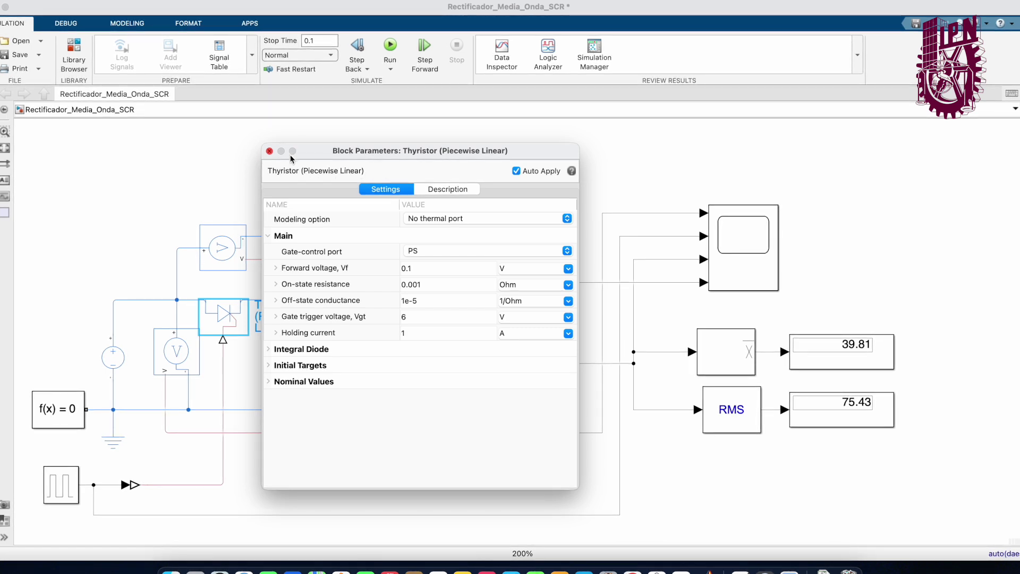
pyautogui.click(269, 151)
pyautogui.click(117, 222)
# Step: Examine the Electrical Reference and Solver Configuration blocks of the rectifier circuit up close
pyautogui.scroll(3, 111, 258)
pyautogui.scroll(-5, 170, 400)
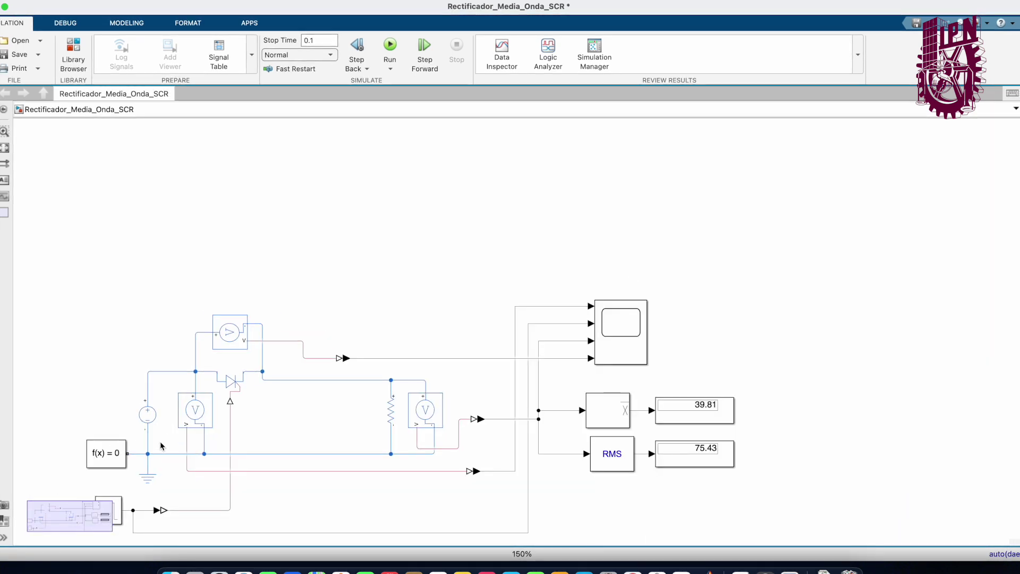
pyautogui.scroll(-3, 157, 475)
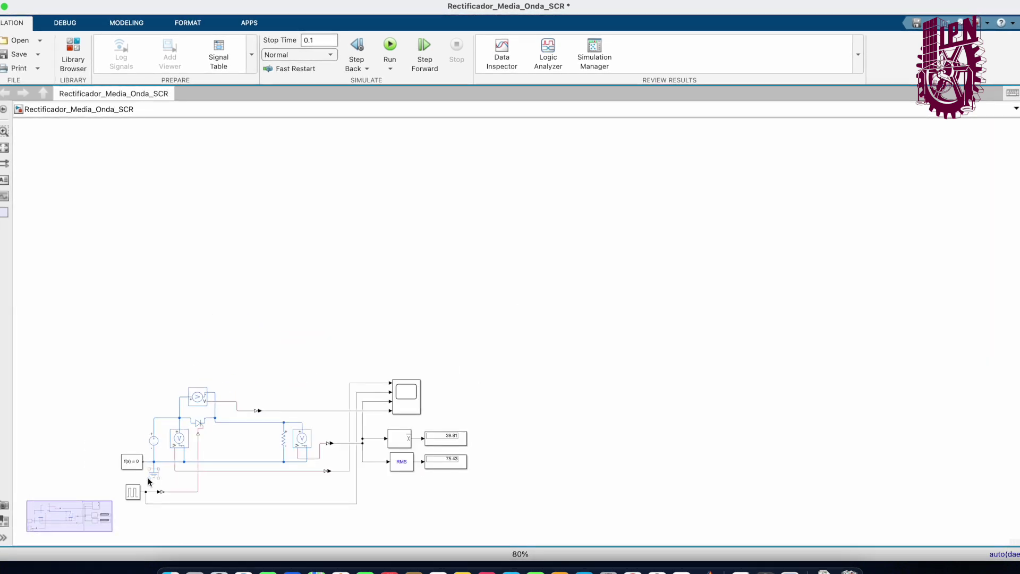
pyautogui.scroll(4, 149, 481)
pyautogui.scroll(-3, 159, 475)
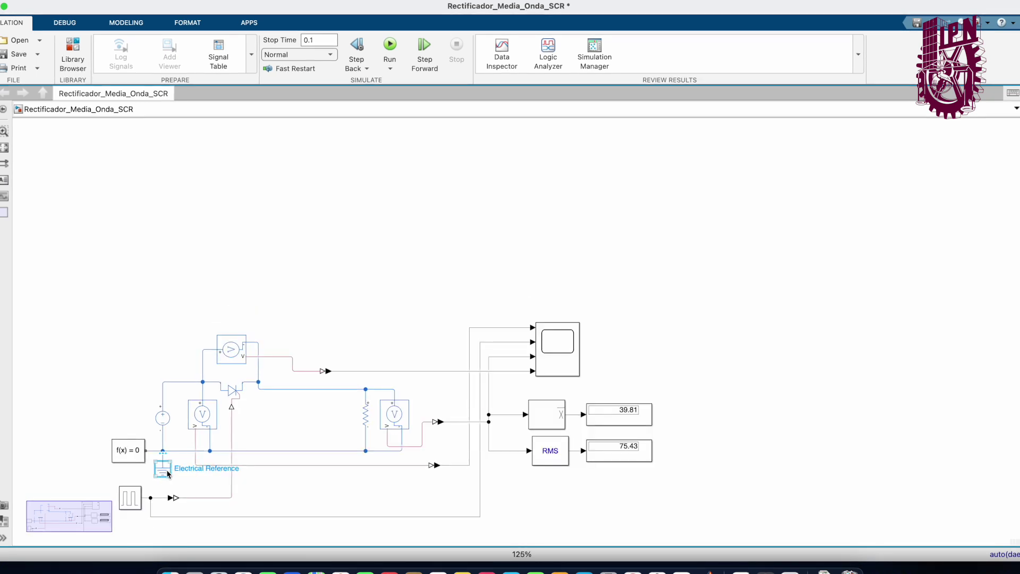
pyautogui.scroll(-2, 166, 472)
pyautogui.scroll(6, 167, 474)
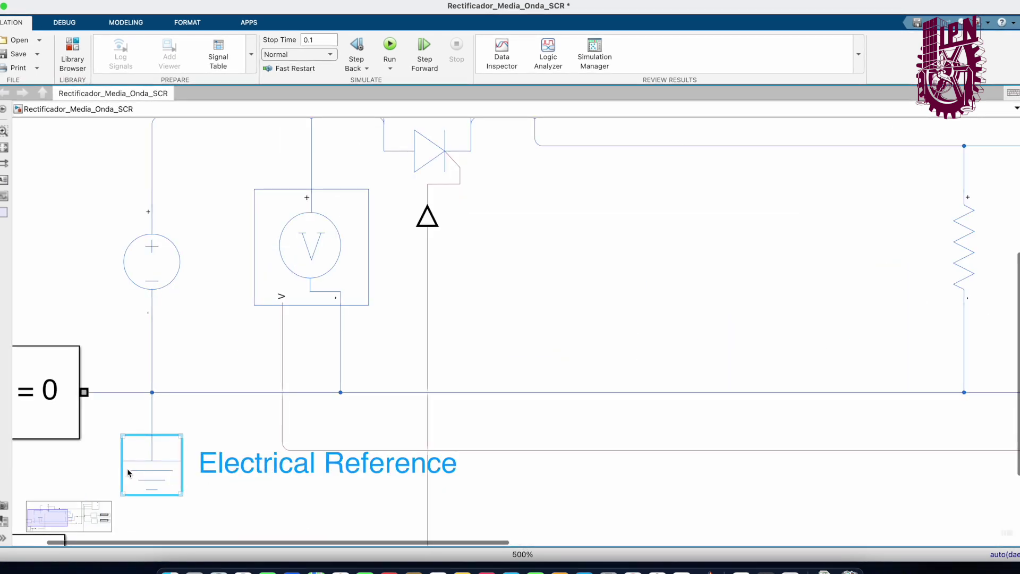
pyautogui.scroll(-6, 167, 472)
pyautogui.click(101, 433)
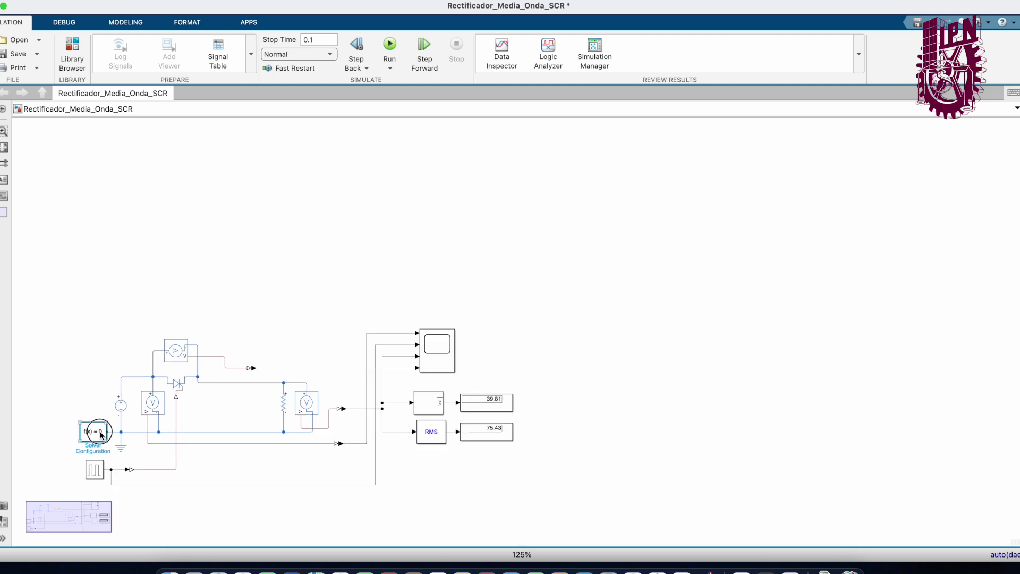
pyautogui.scroll(4, 96, 446)
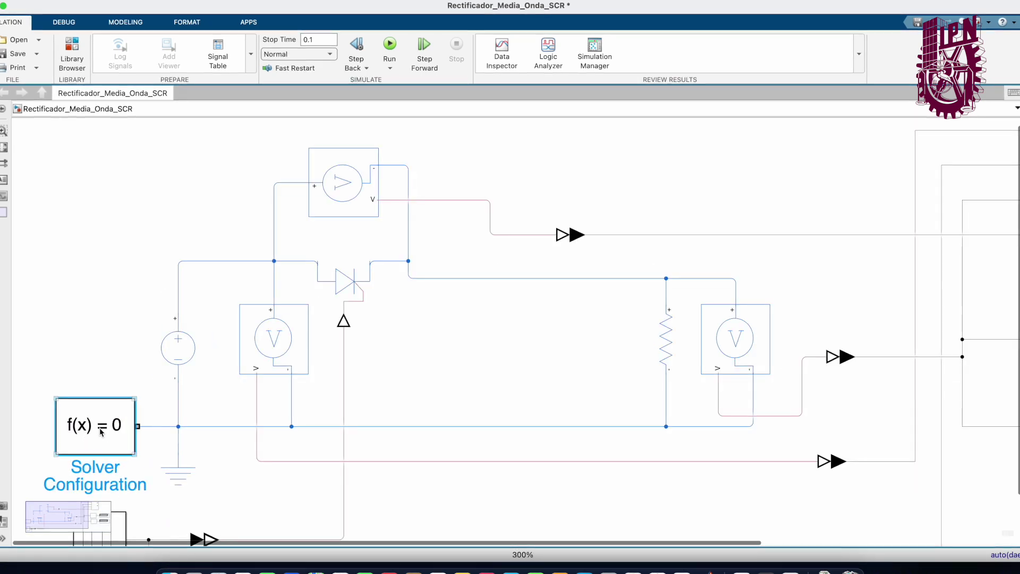
pyautogui.scroll(-4, 164, 423)
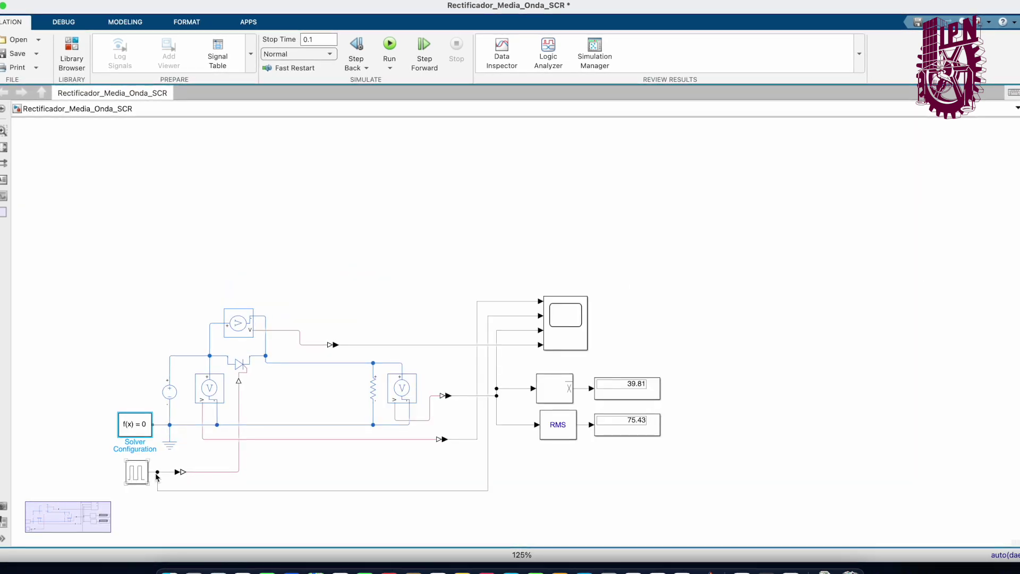
# Step: Inspect the Pulse Generator's amplitude, period, pulse width and phase delay in its block parameters, leaving the dialog closed
pyautogui.click(240, 373)
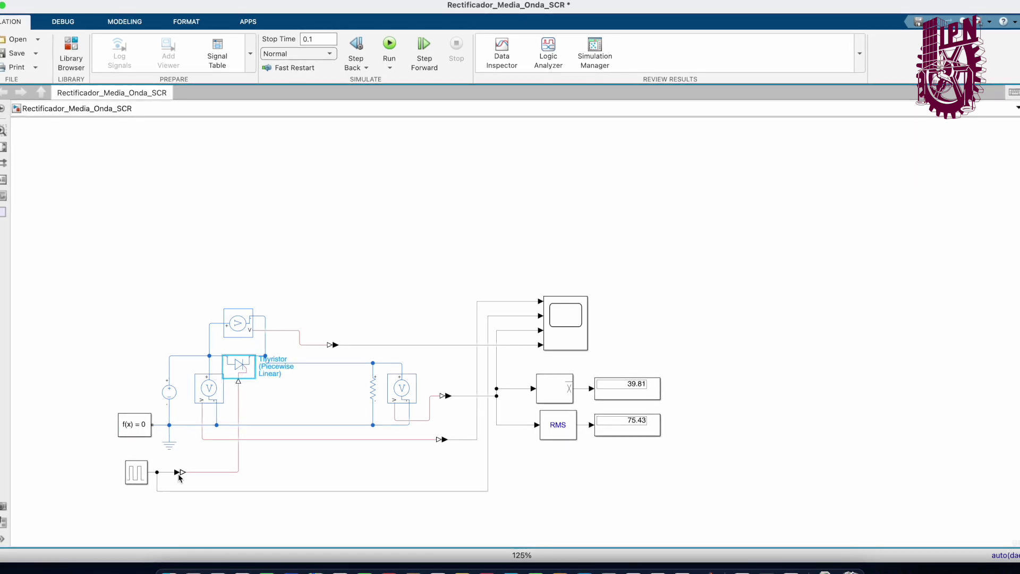
pyautogui.click(137, 477)
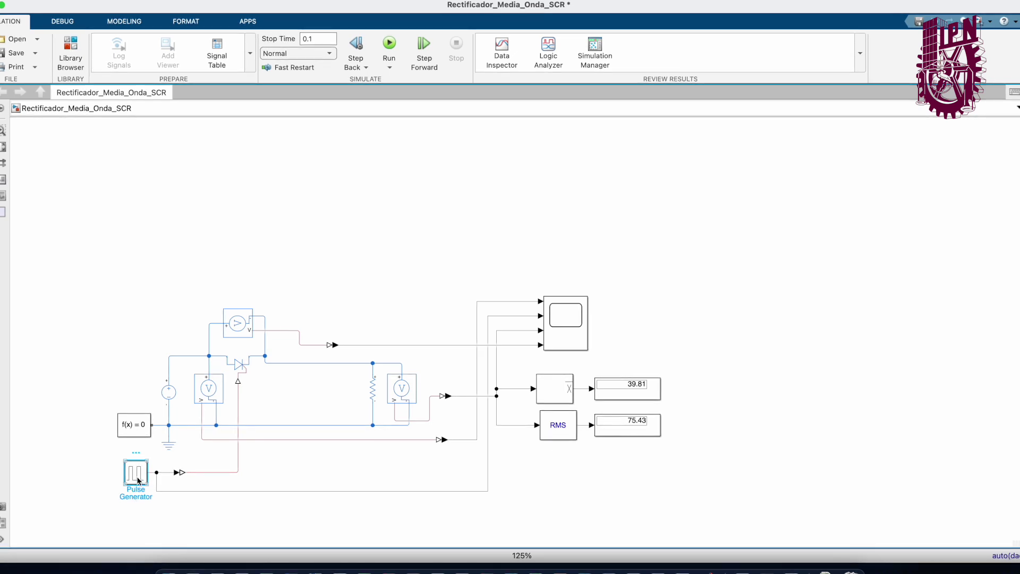
pyautogui.doubleClick(138, 480)
pyautogui.moveTo(309, 164); pyautogui.dragTo(413, 119)
pyautogui.doubleClick(292, 325)
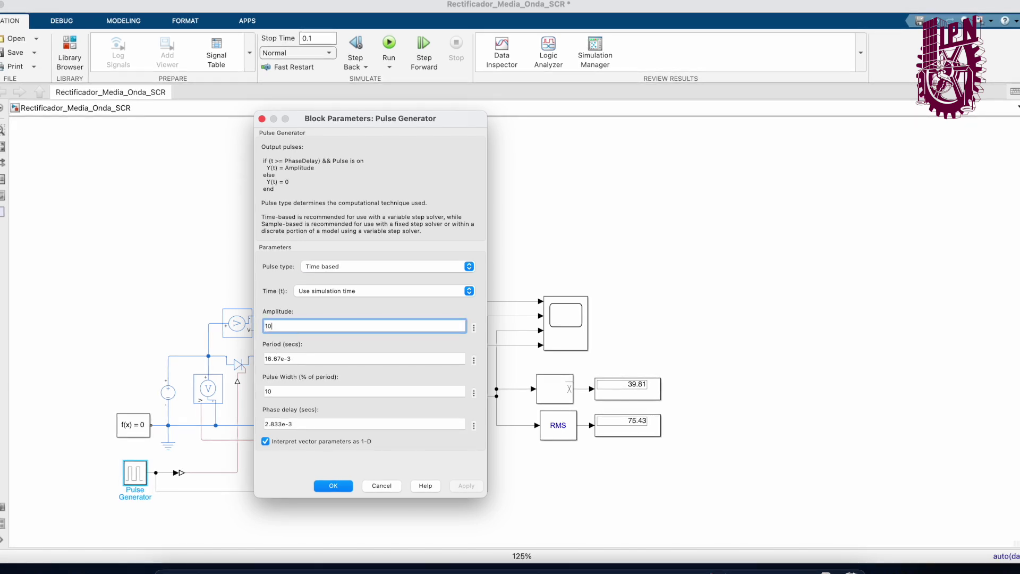
pyautogui.doubleClick(302, 359)
pyautogui.click(303, 360)
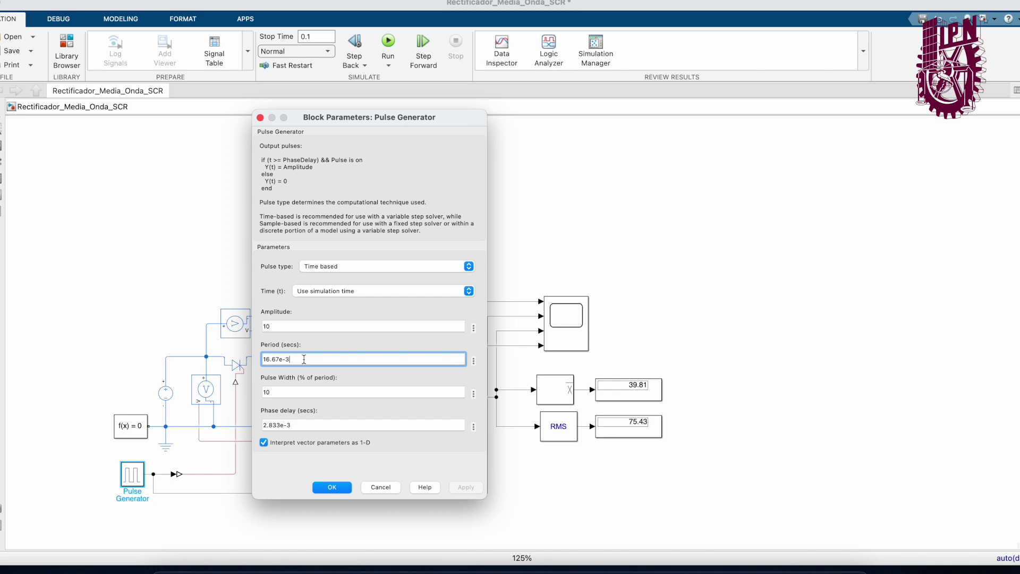
pyautogui.click(294, 393)
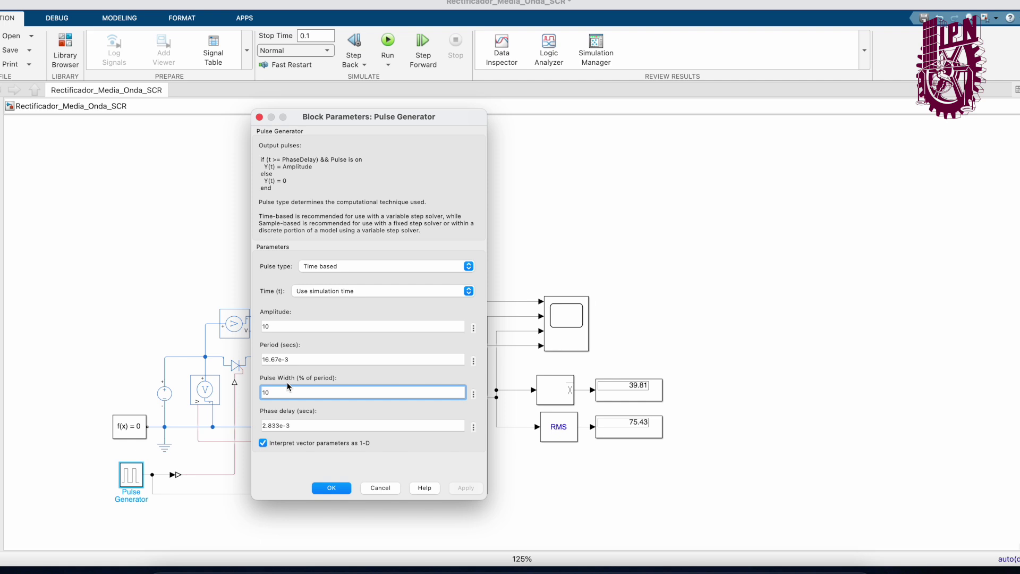
pyautogui.click(309, 425)
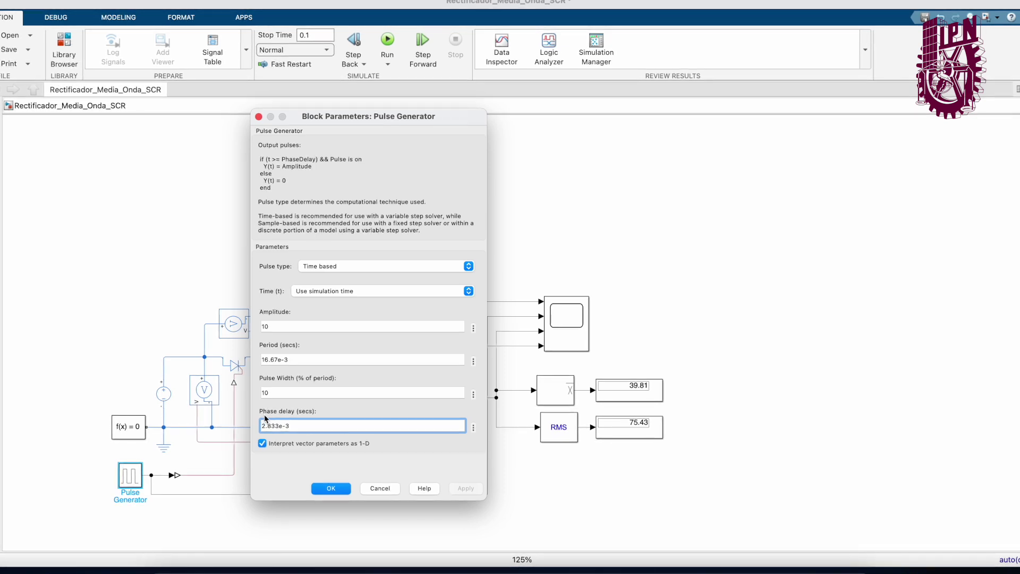
pyautogui.click(330, 488)
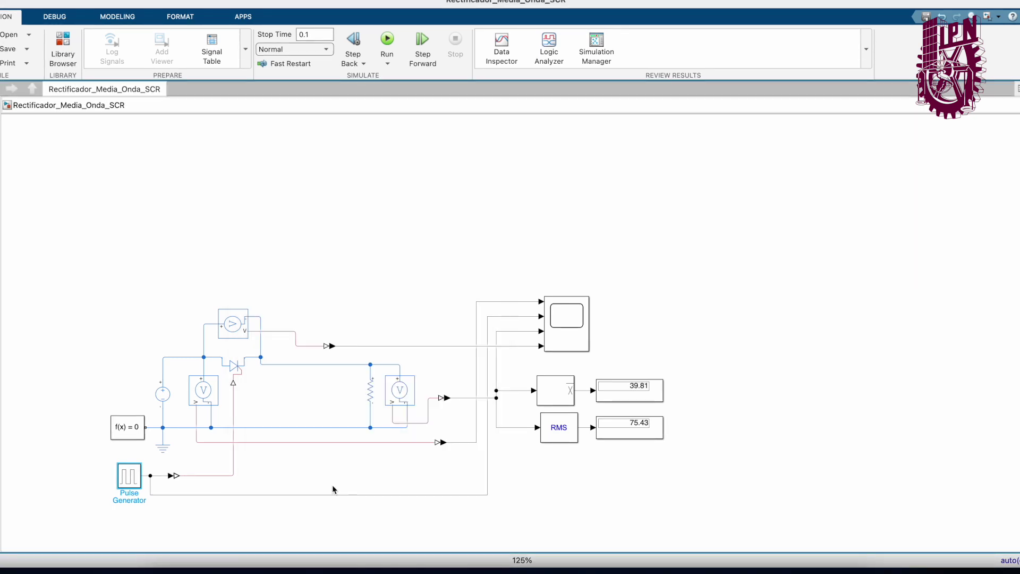
# Step: Switch to the Goodnotes derivation and review the calculation of the firing angle's delay time on the last page
pyautogui.click(746, 560)
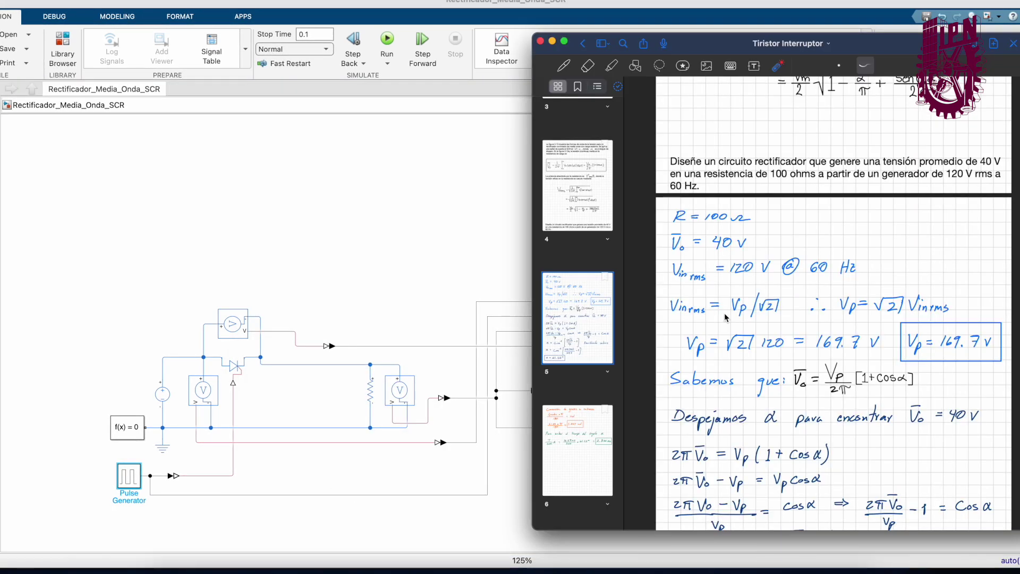
pyautogui.scroll(-15, 731, 420)
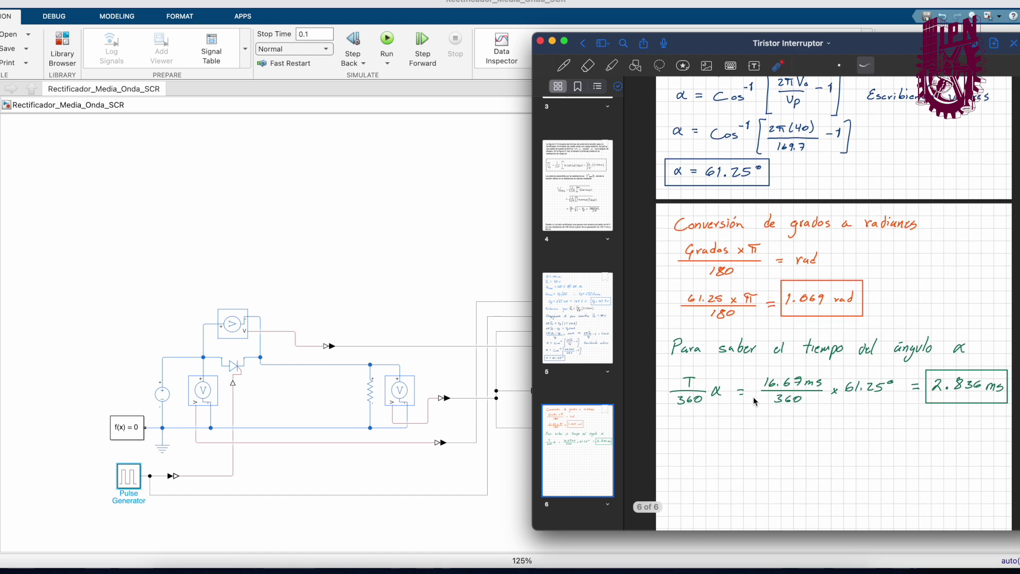
pyautogui.scroll(1, 749, 392)
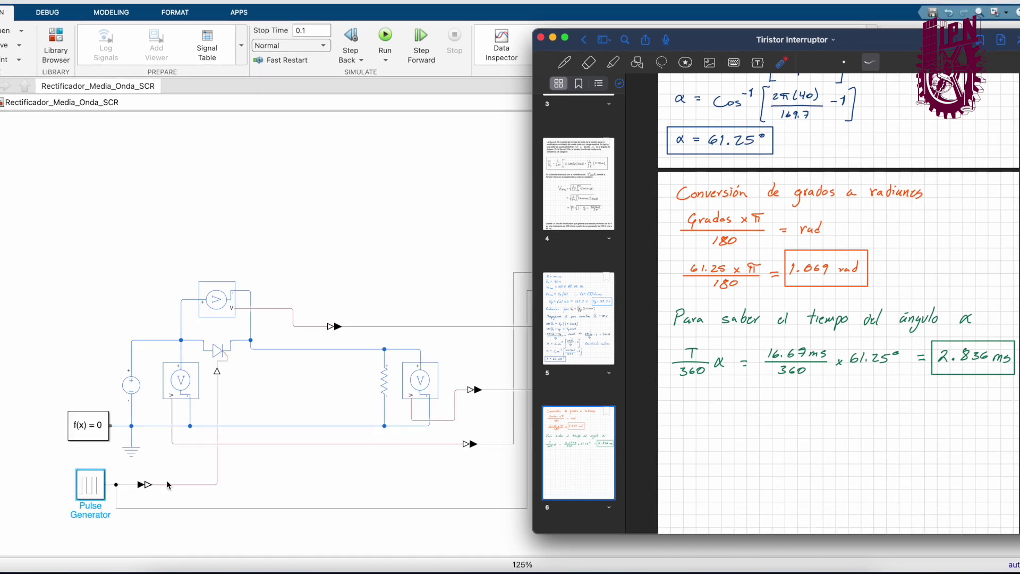
# Step: Set the Pulse Generator's phase delay to 2.836e-3 seconds, matching the delay time calculated in the notes, and accept its parameters
pyautogui.click(90, 485)
pyautogui.scroll(-5, 90, 484)
pyautogui.doubleClick(91, 484)
pyautogui.click(130, 476)
pyautogui.click(126, 475)
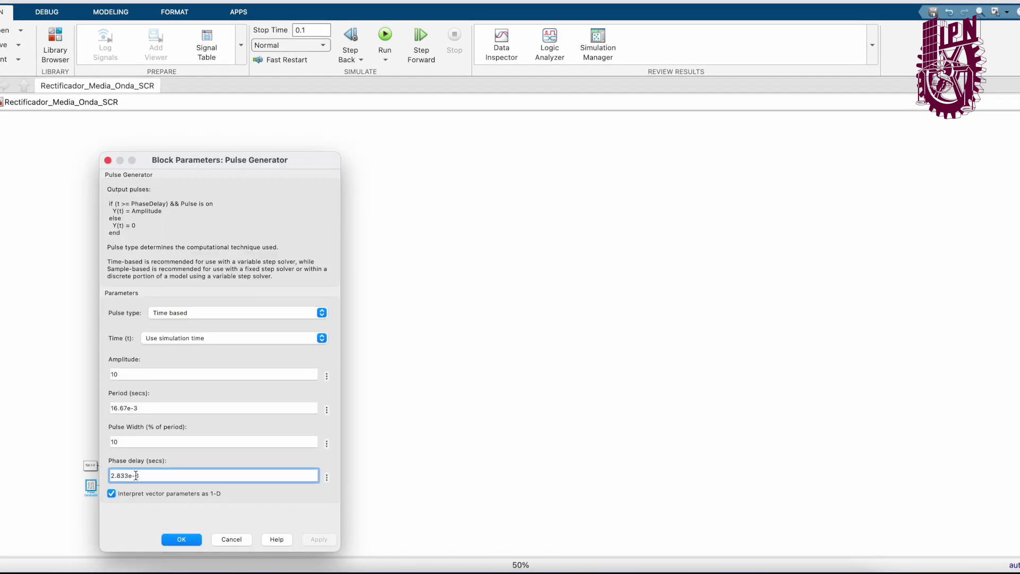
pyautogui.click(790, 566)
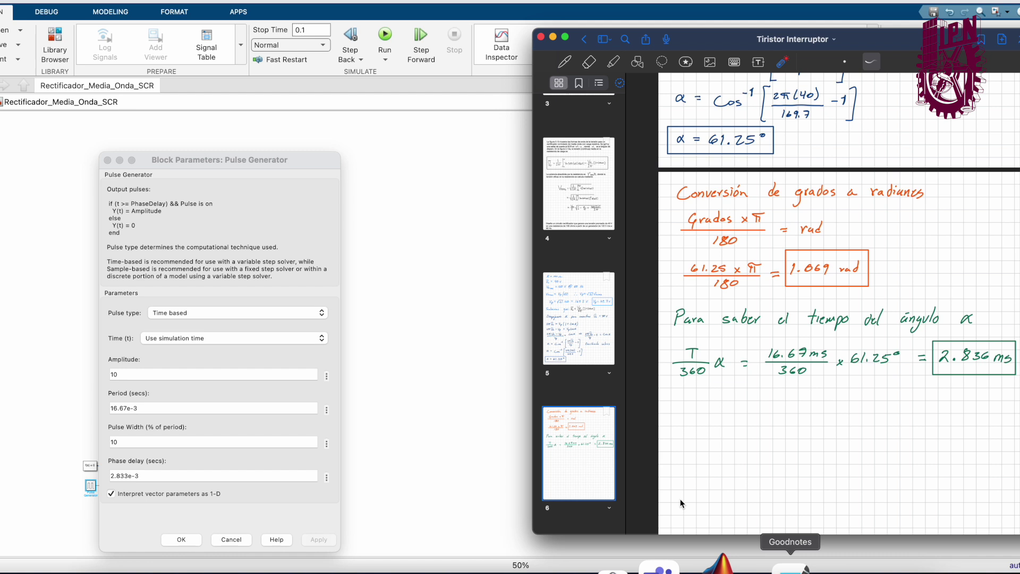
pyautogui.doubleClick(128, 480)
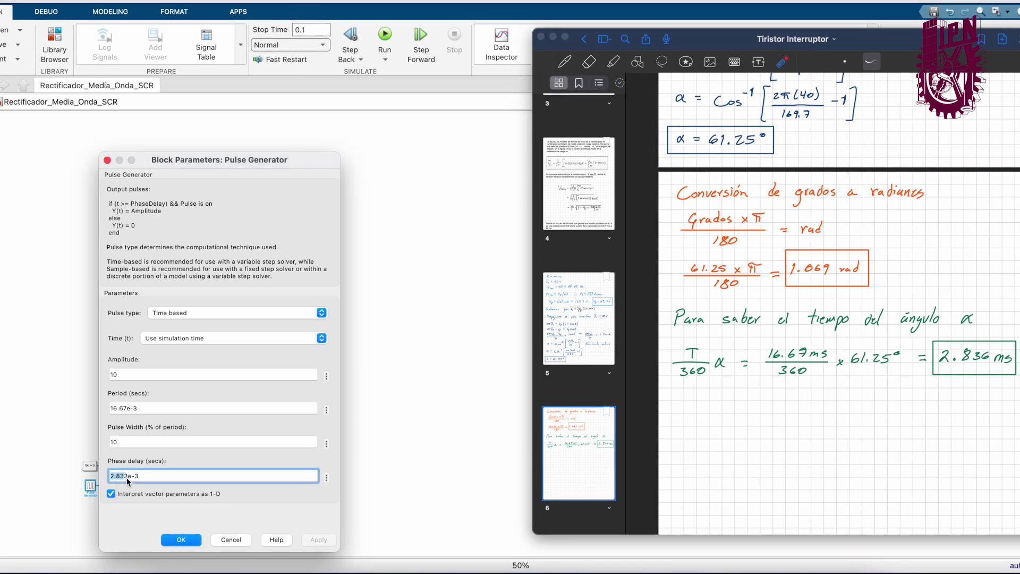
pyautogui.press('BackSpace')
pyautogui.write('6')
pyautogui.click(180, 540)
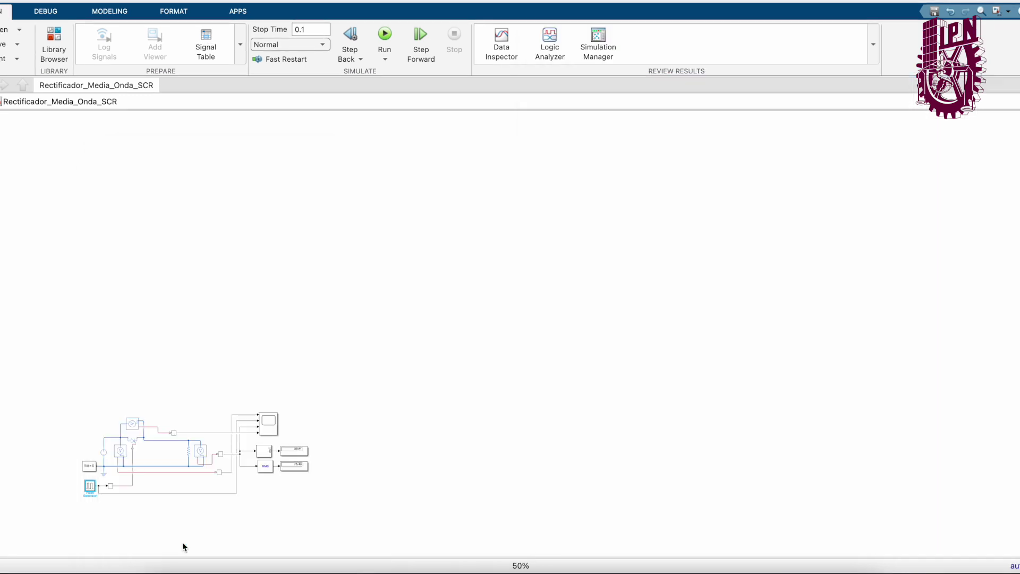
# Step: Run the simulation of the half-wave rectifier with a stop time of 0.1
pyautogui.scroll(5, 117, 483)
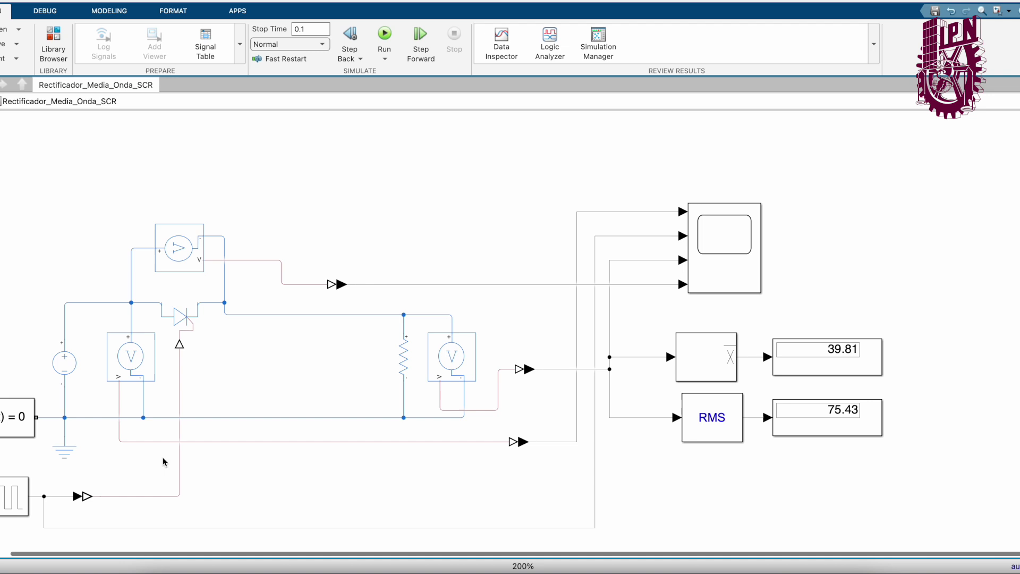
pyautogui.moveTo(405, 553); pyautogui.dragTo(344, 553)
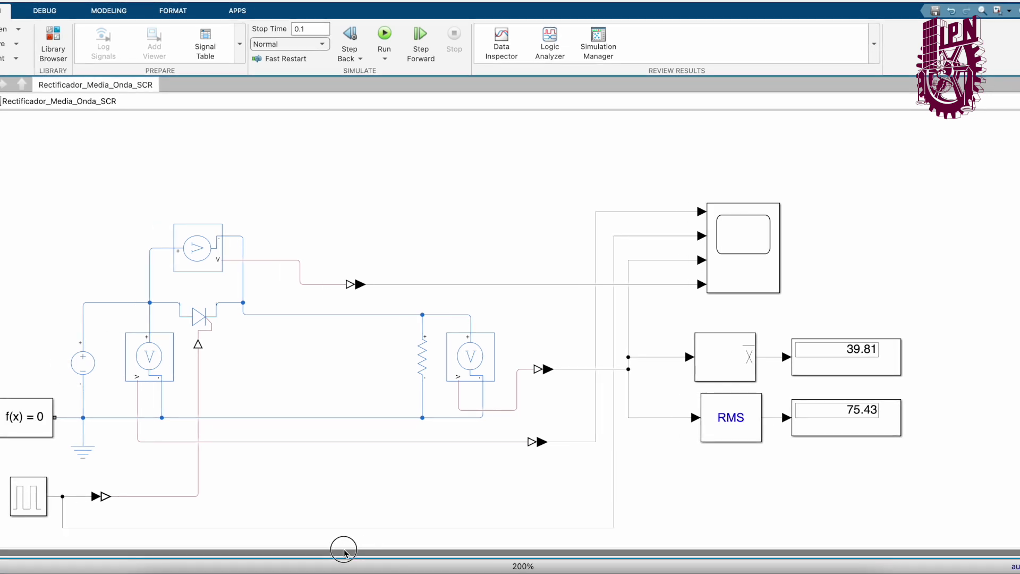
pyautogui.click(307, 31)
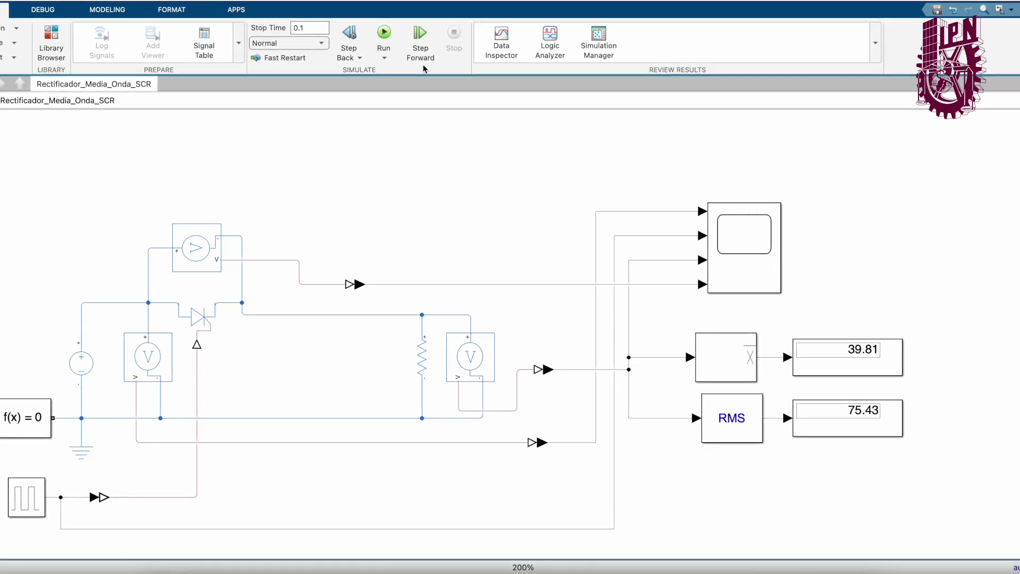
pyautogui.click(714, 256)
pyautogui.click(383, 33)
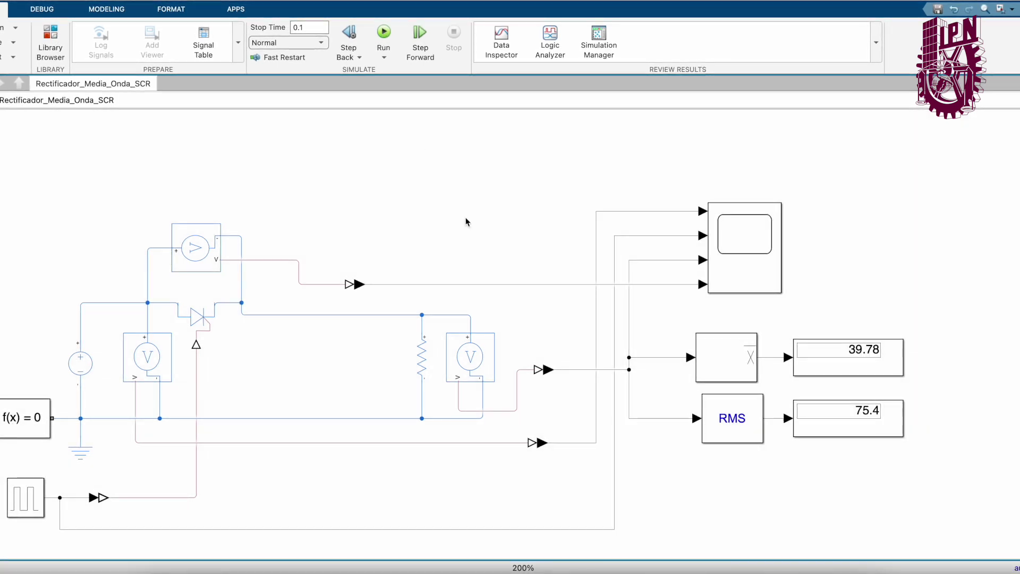
# Step: Open the scope with its axes scaled to fit all four traces and compare the waveforms with the circuit
pyautogui.doubleClick(748, 242)
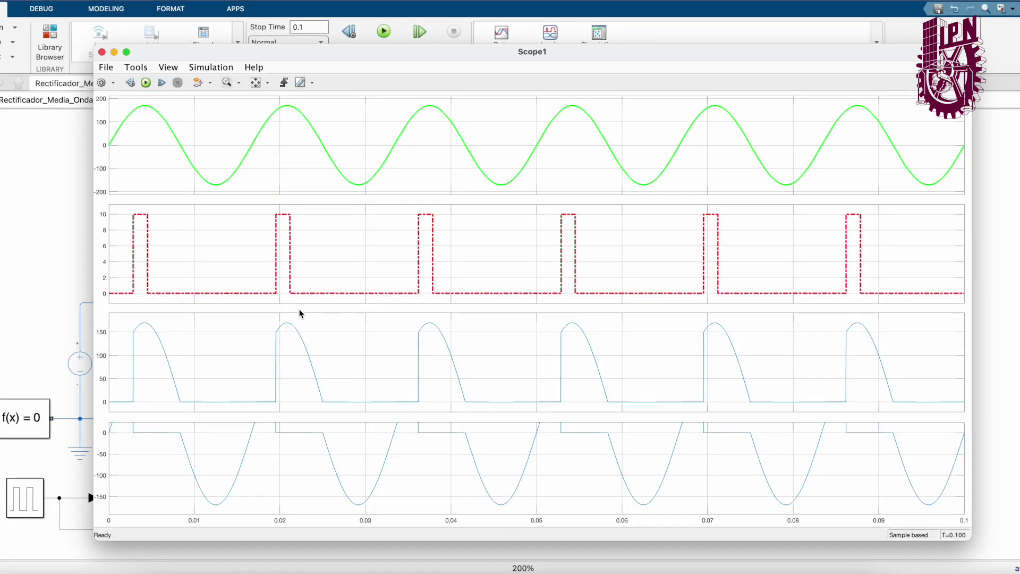
pyautogui.click(256, 82)
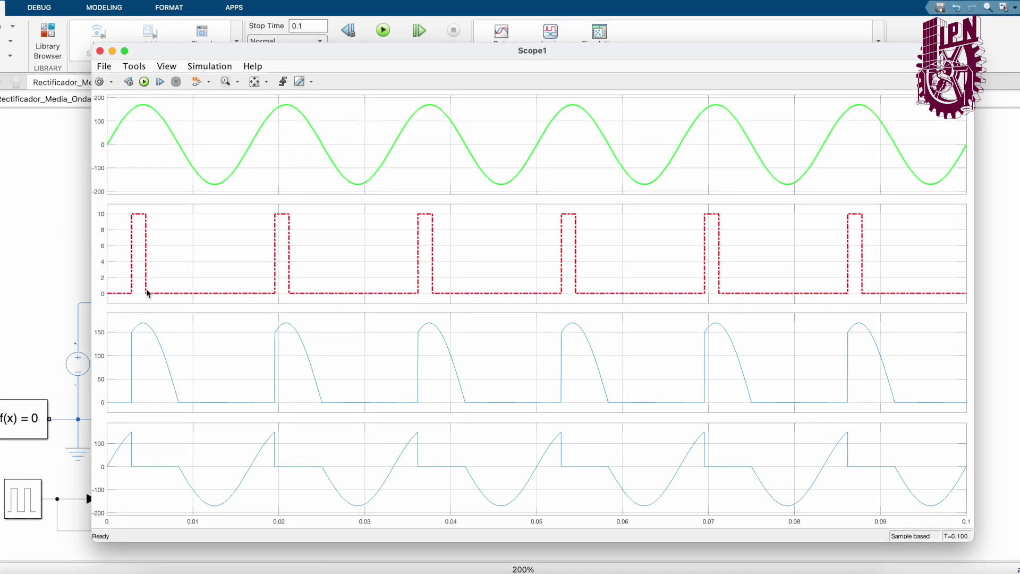
pyautogui.moveTo(159, 56); pyautogui.dragTo(547, 74)
pyautogui.click(169, 354)
pyautogui.click(256, 333)
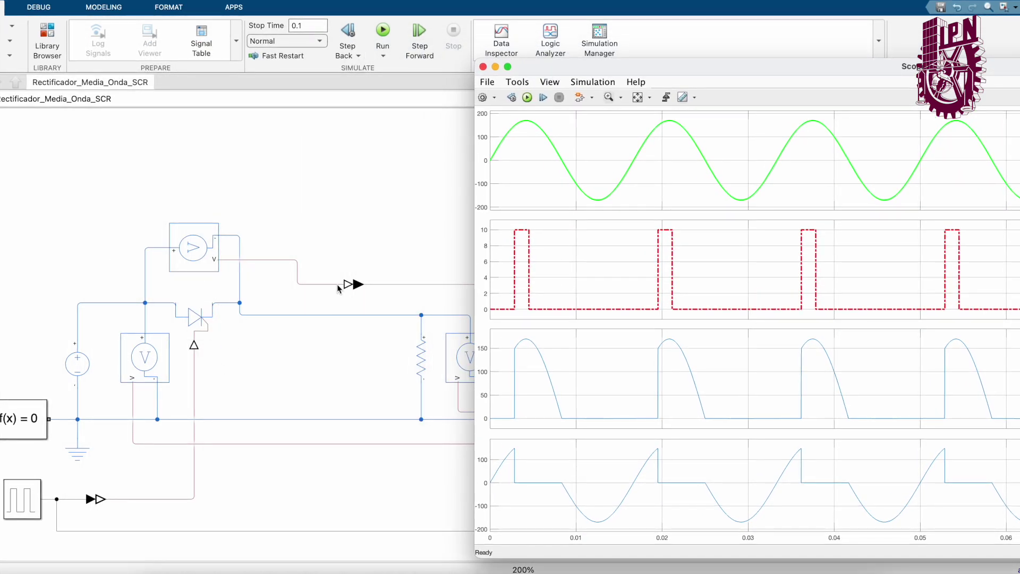
pyautogui.moveTo(619, 58); pyautogui.dragTo(223, 24)
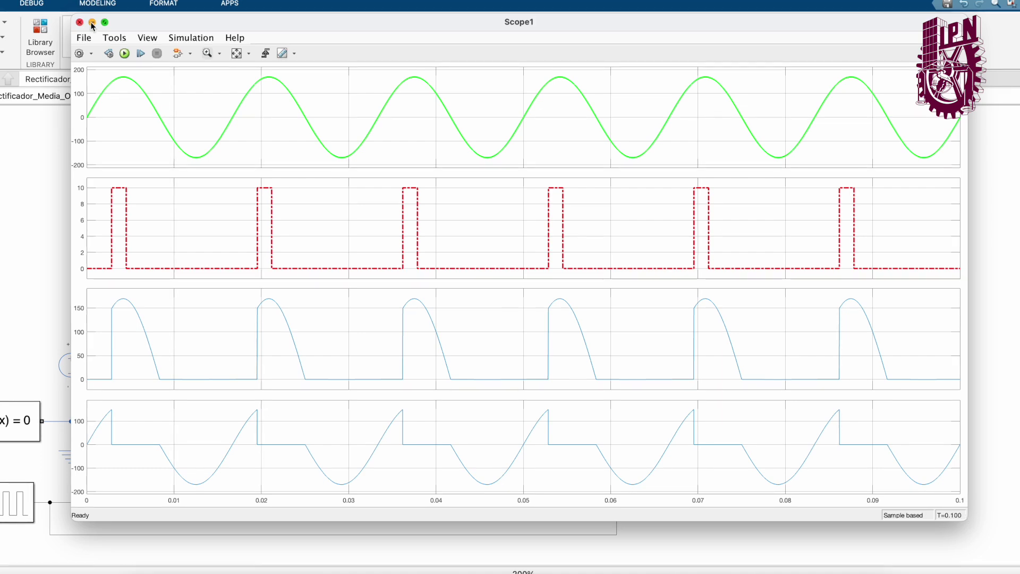
# Step: Shrink the scope window and move it off the model to check the mean and RMS displays
pyautogui.moveTo(77, 18); pyautogui.dragTo(437, 137)
pyautogui.moveTo(647, 148); pyautogui.dragTo(317, 123)
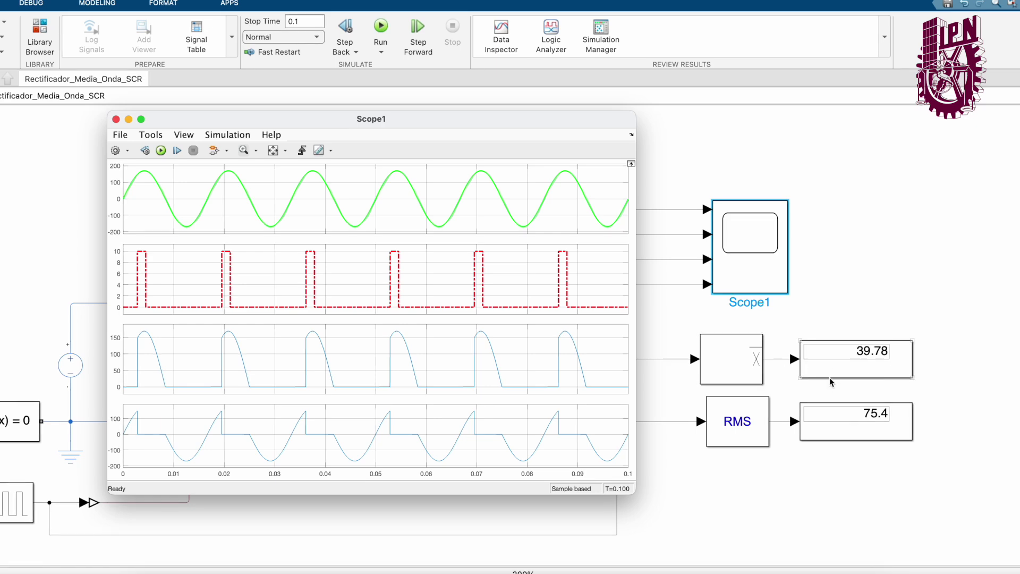
pyautogui.moveTo(547, 117); pyautogui.dragTo(956, 0)
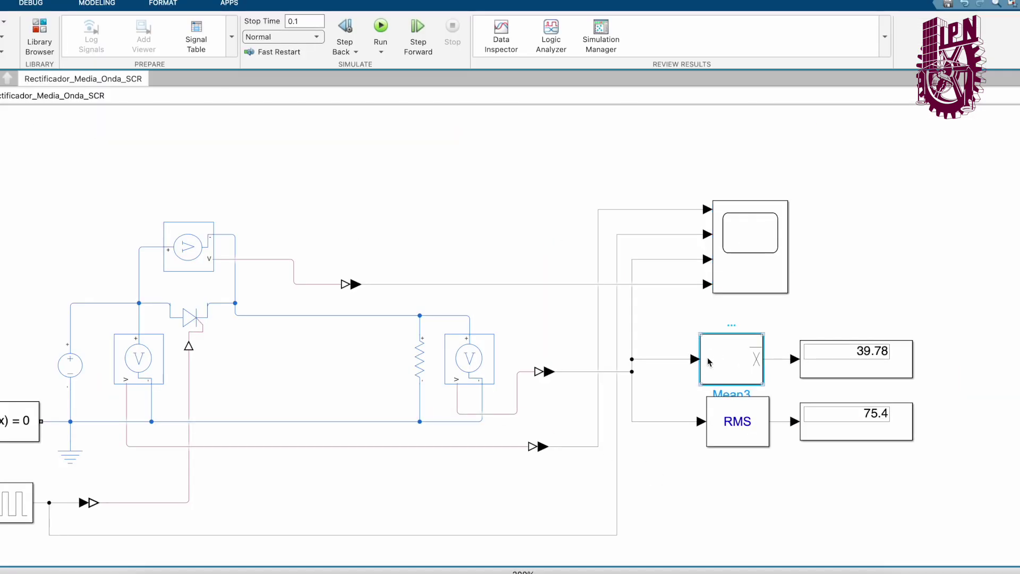
# Step: Trace the load voltage measurement from the resistor through its voltage sensor to the mean block and its display
pyautogui.click(417, 357)
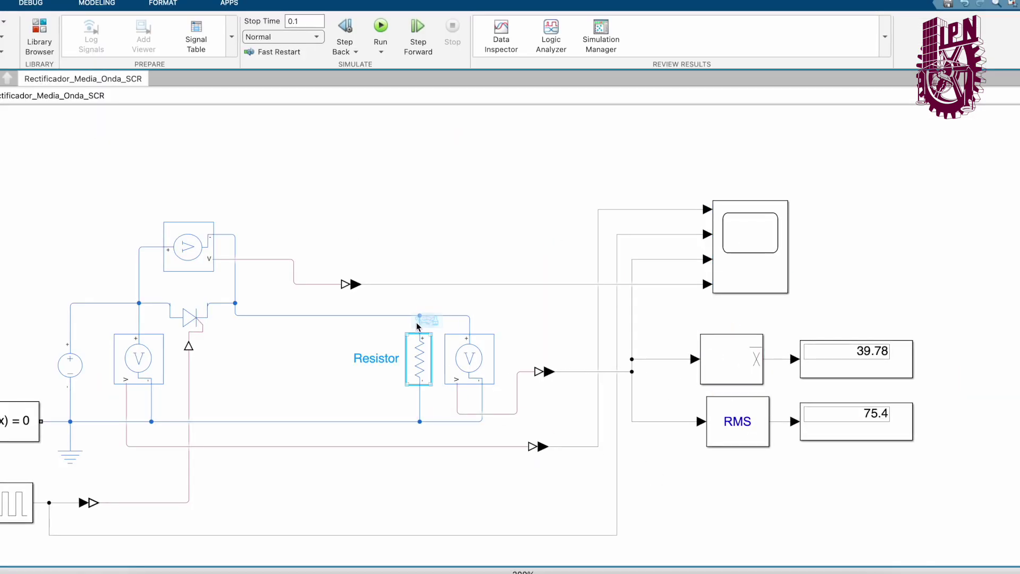
pyautogui.click(468, 365)
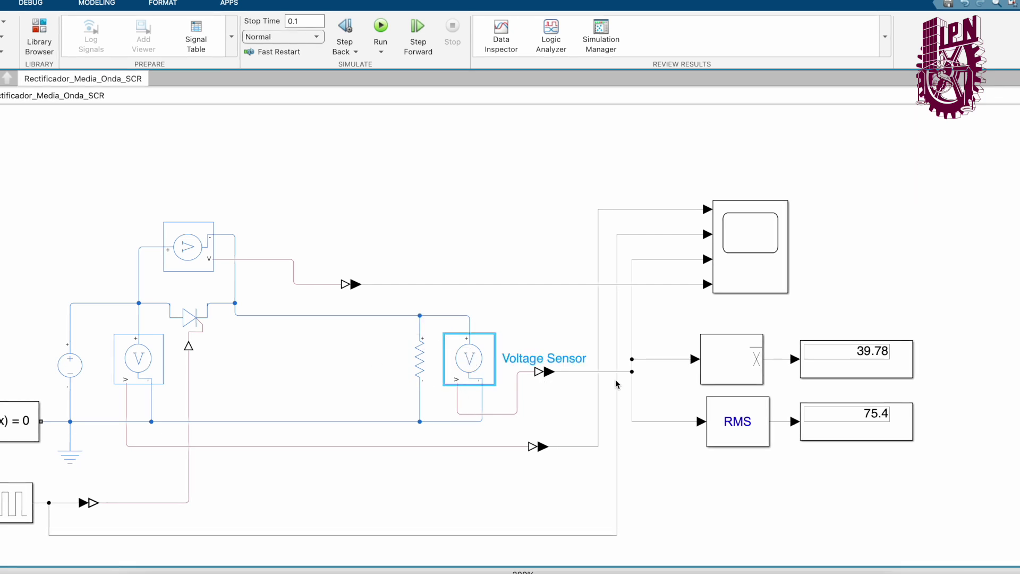
pyautogui.click(738, 366)
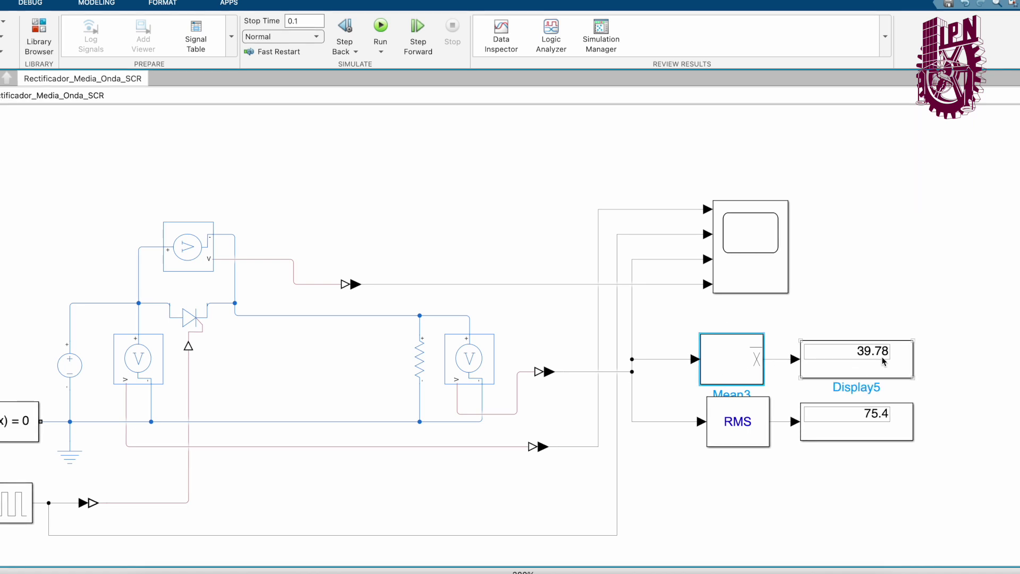
# Step: Read the load's average voltage on the mean block's display and its effective voltage on the RMS block's display
pyautogui.click(860, 359)
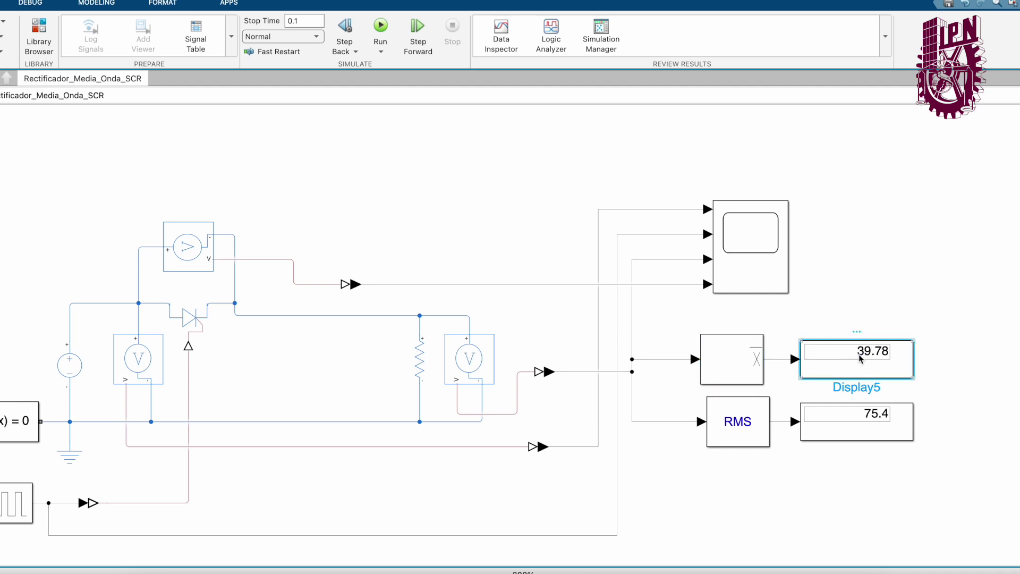
pyautogui.click(736, 440)
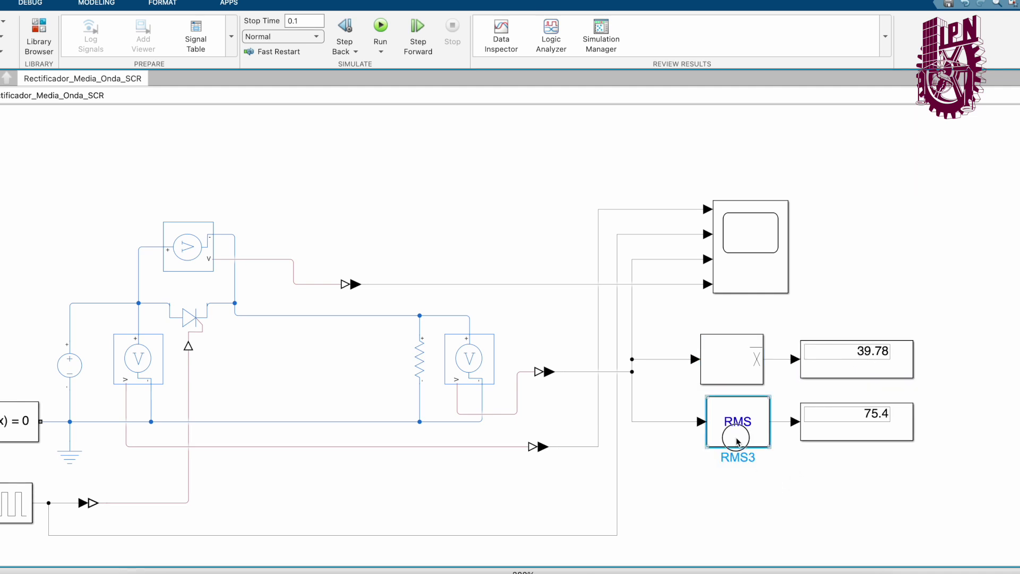
pyautogui.click(870, 438)
pyautogui.click(735, 440)
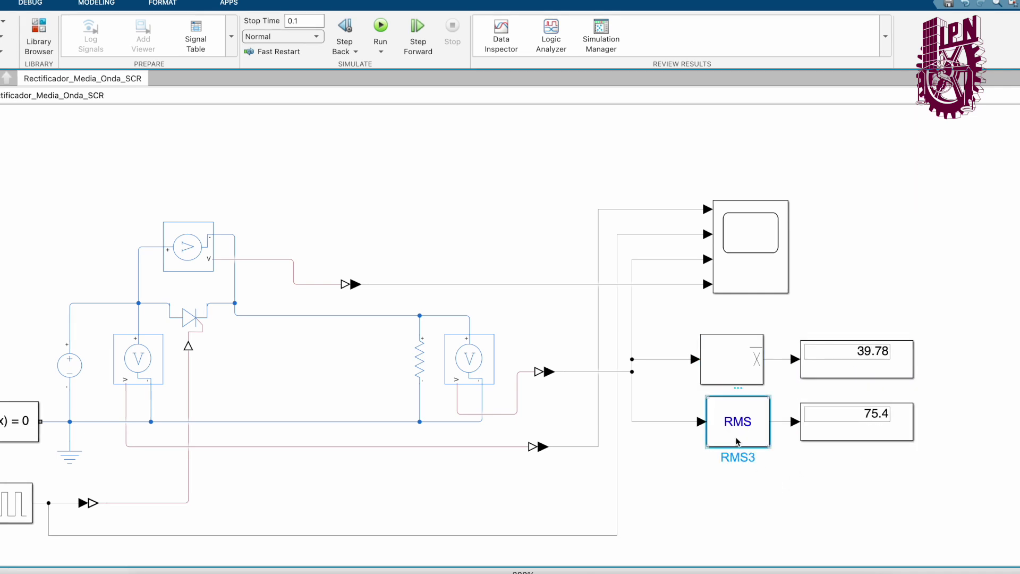
pyautogui.click(866, 433)
pyautogui.scroll(-3, 844, 431)
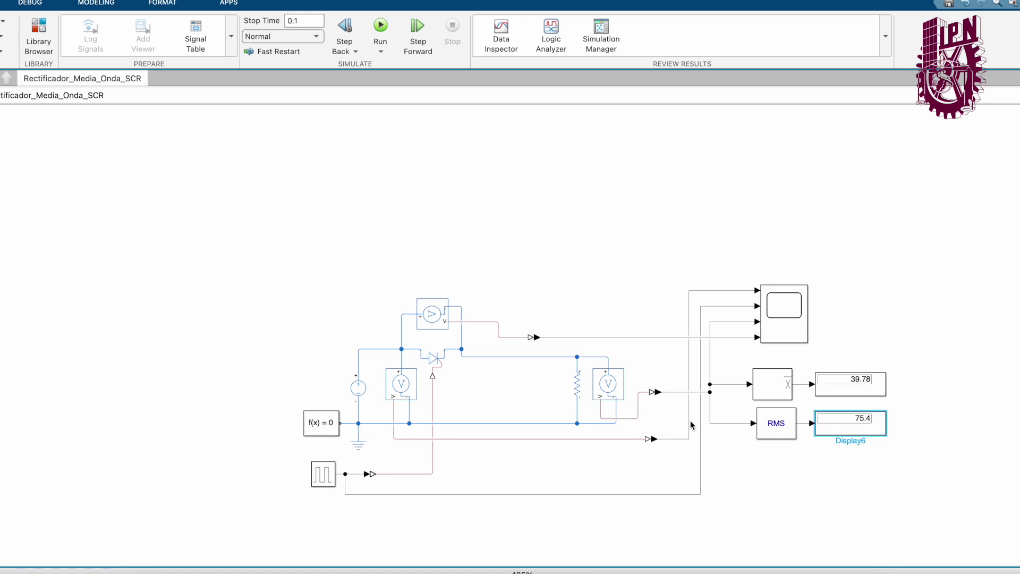
pyautogui.scroll(3, 711, 420)
pyautogui.scroll(-3, 711, 420)
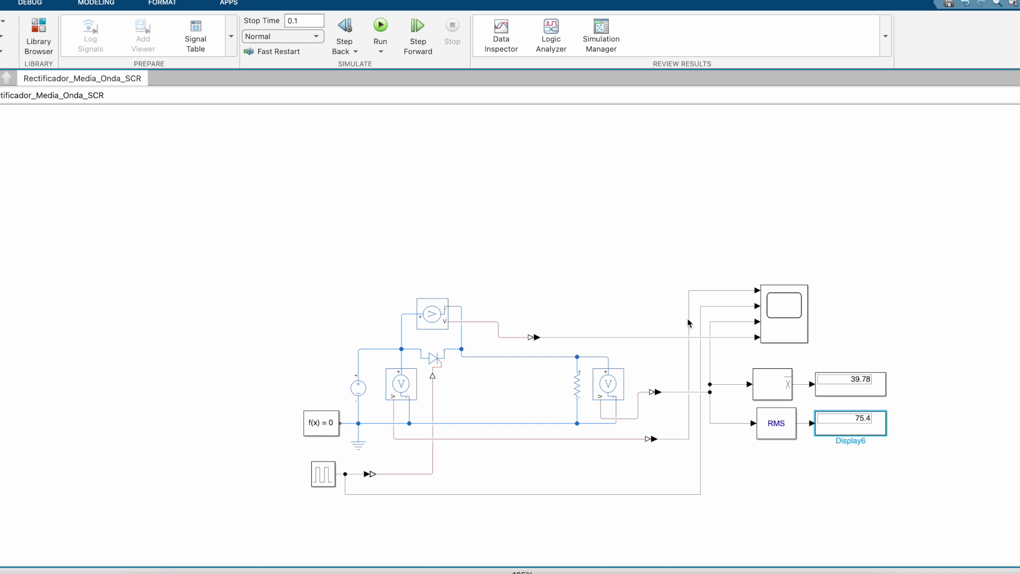
pyautogui.hscroll(1, 680, 322)
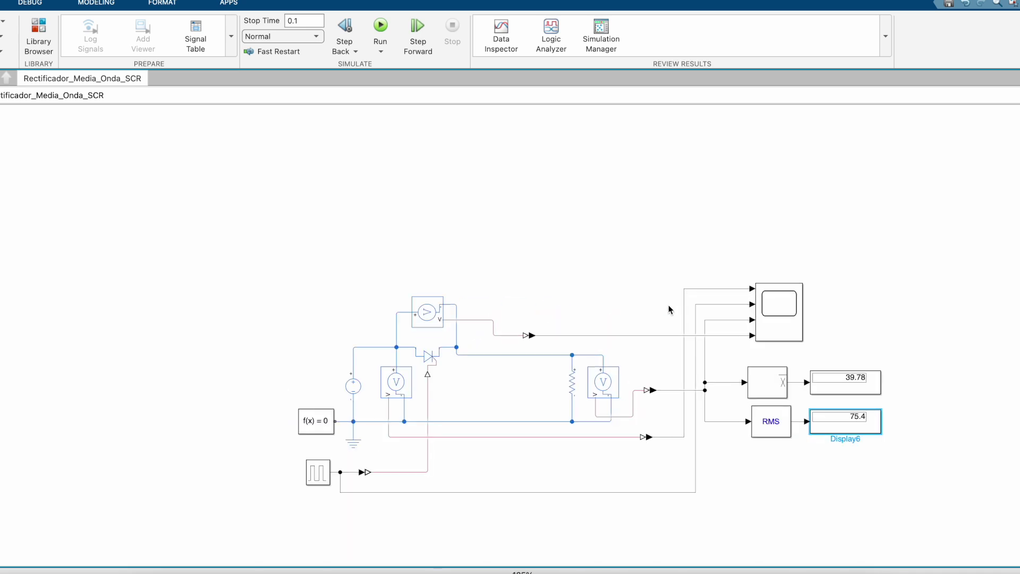